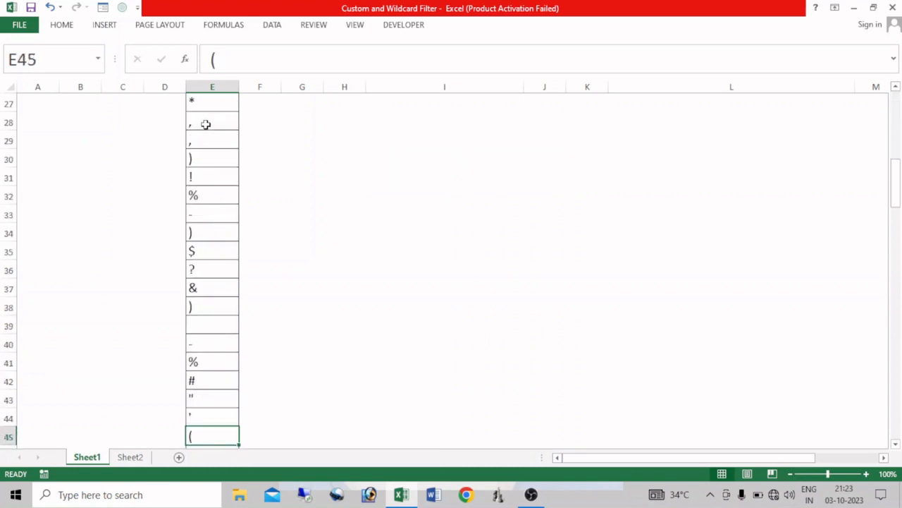
# Search Sheet1 for "&" from its first cell and step through several matches in the Data column
pyautogui.hotkey('ctrl', 'Home')
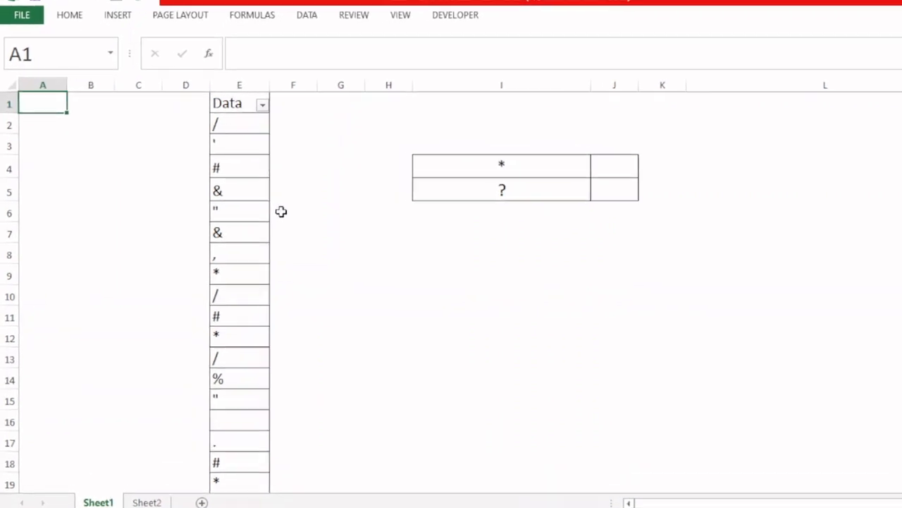
pyautogui.hotkey('ctrl', 'f')
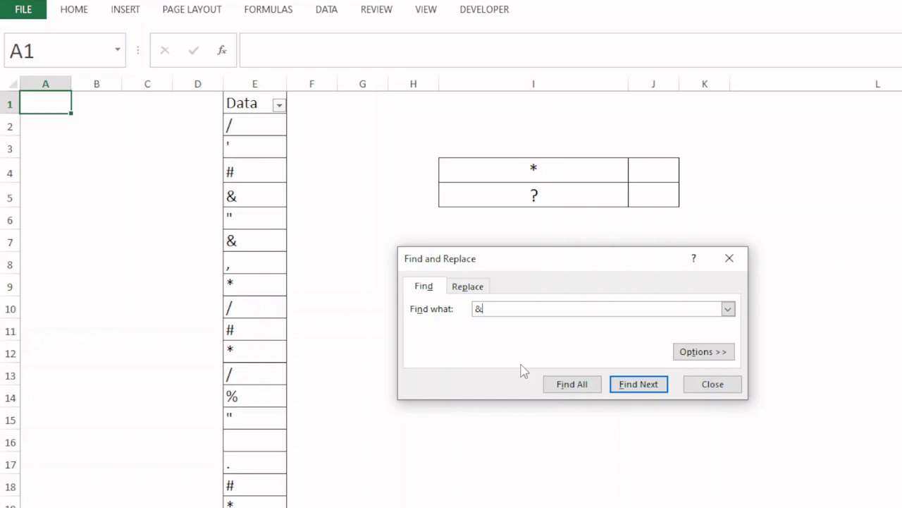
pyautogui.press('Return')
pyautogui.press('Return')
pyautogui.press('Return')
pyautogui.press('Return')
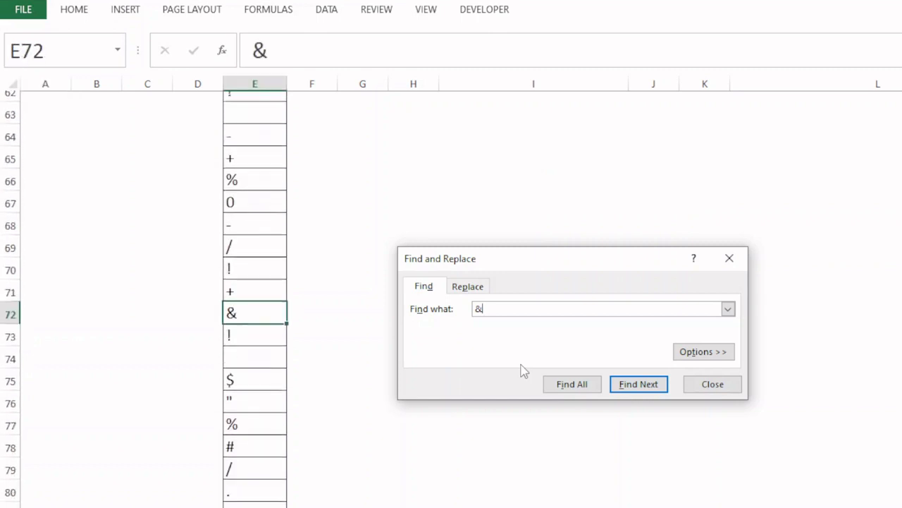
pyautogui.press('Return')
pyautogui.press('Return')
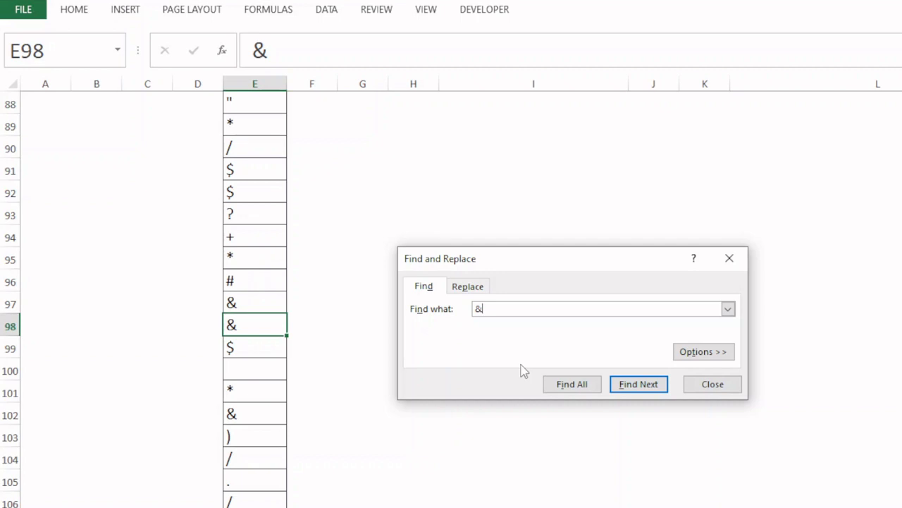
pyautogui.press('BackSpace')
pyautogui.click(729, 258)
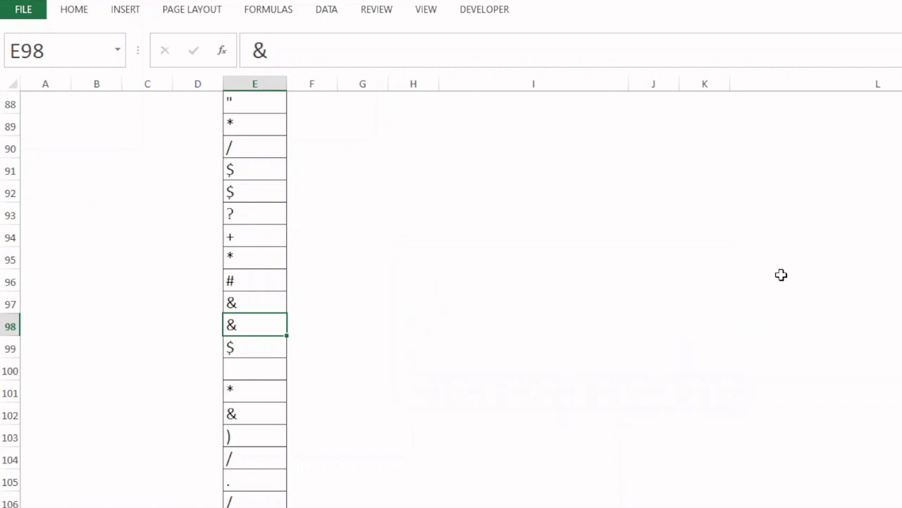
# Search the sheet for "/" from cell A1 and step through several matches in the Data column
pyautogui.hotkey('ctrl', 'Home')
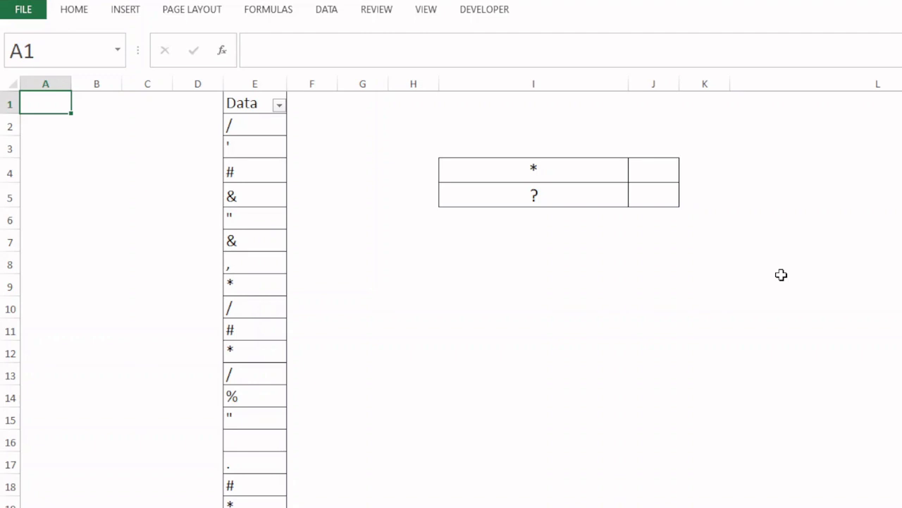
pyautogui.hotkey('ctrl', 'f')
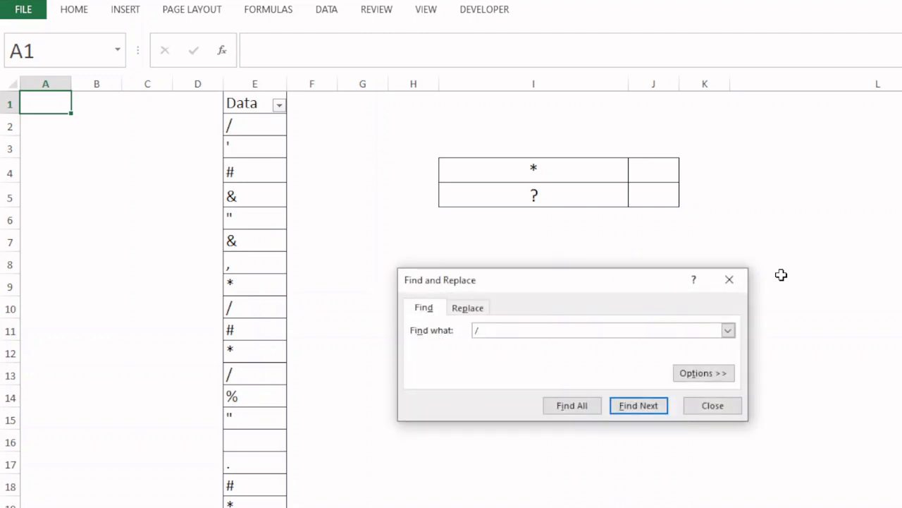
pyautogui.press('Return')
pyautogui.press('Return')
pyautogui.press('Return')
pyautogui.press('Return')
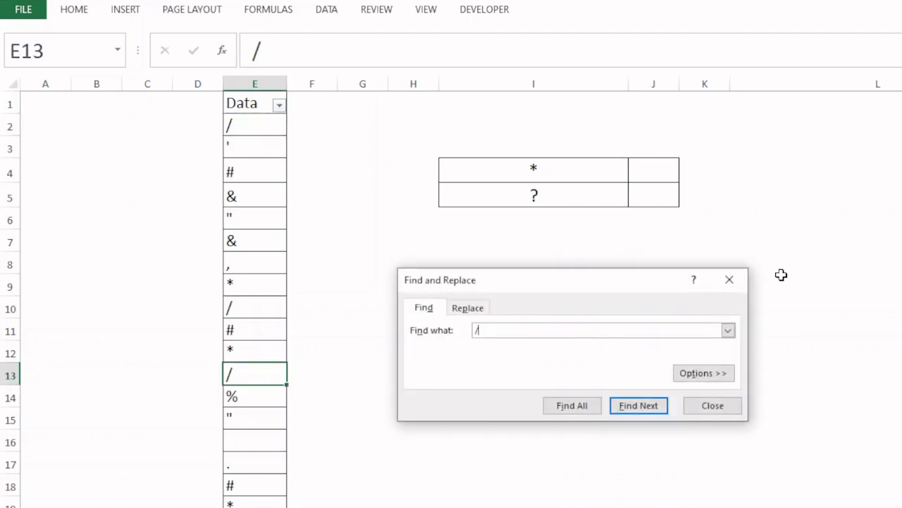
pyautogui.press('Return')
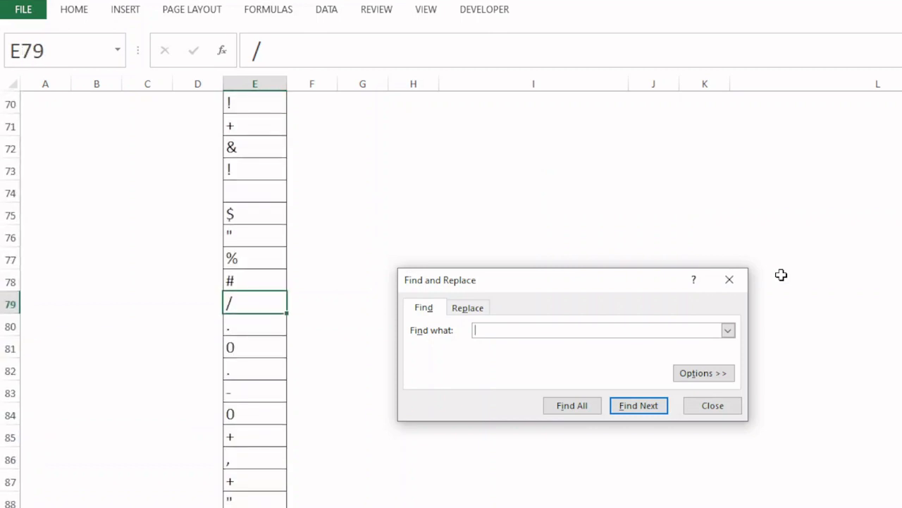
pyautogui.click(722, 405)
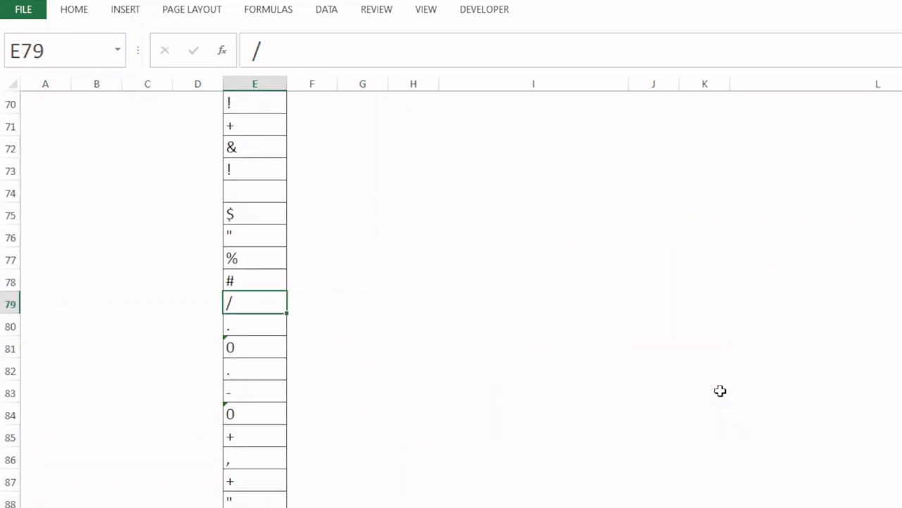
# Apply a custom text filter to the Data column showing only rows that equal "&"
pyautogui.hotkey('ctrl', 'Home')
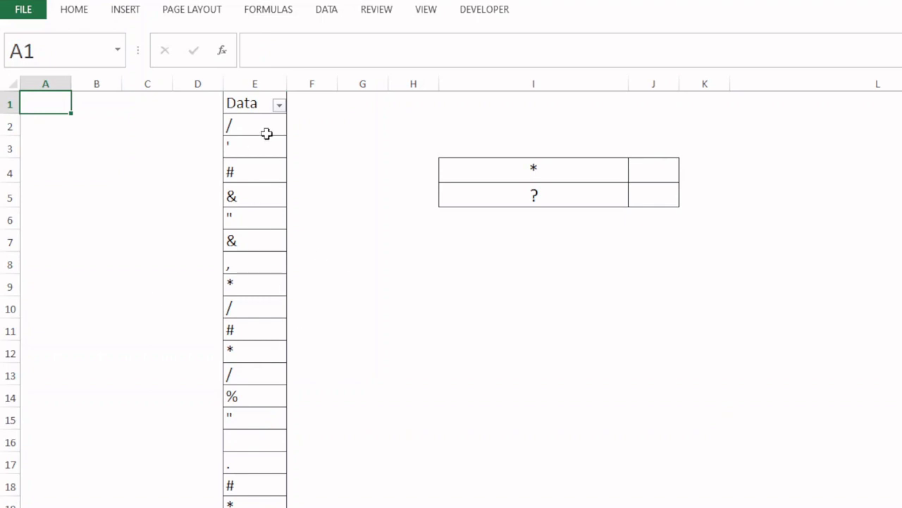
pyautogui.click(277, 107)
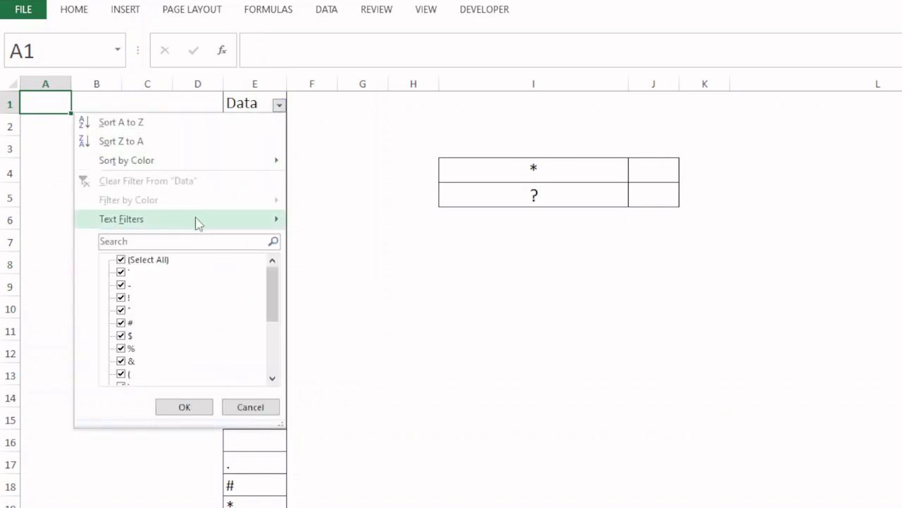
pyautogui.moveTo(191, 226)
pyautogui.click(282, 114)
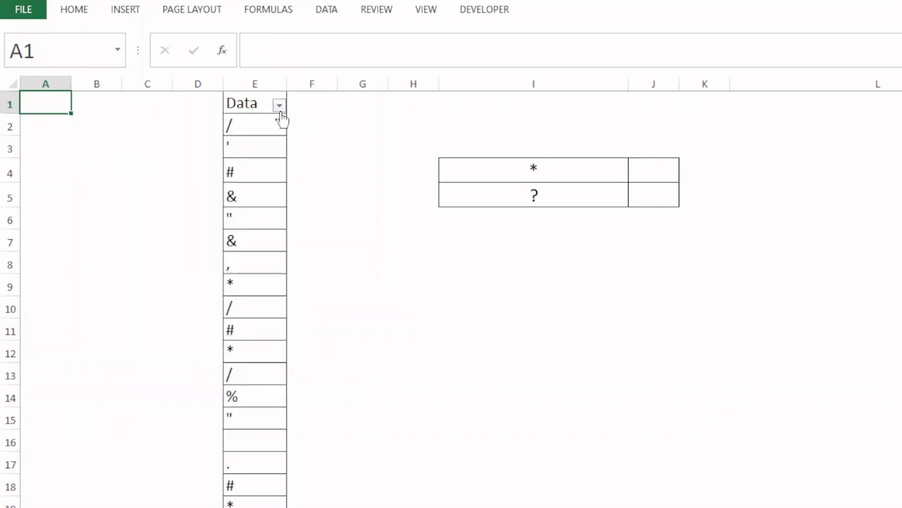
pyautogui.click(280, 108)
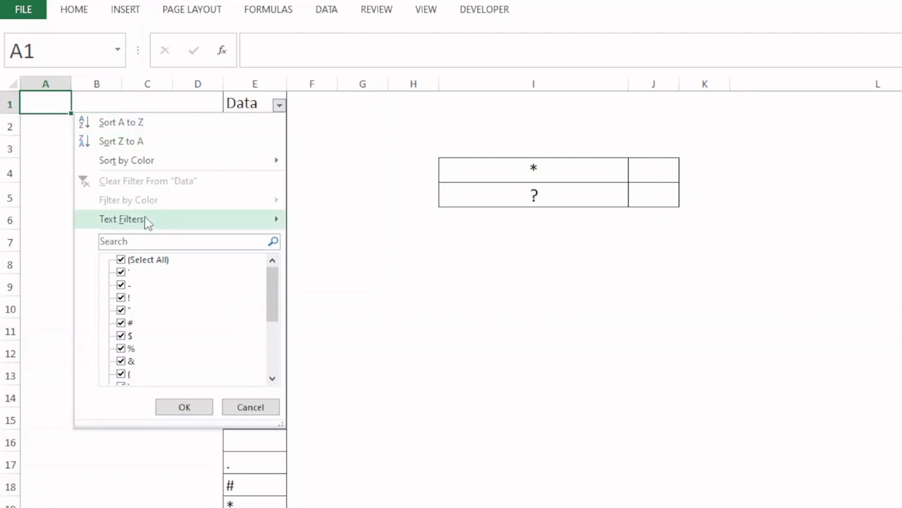
pyautogui.moveTo(137, 224)
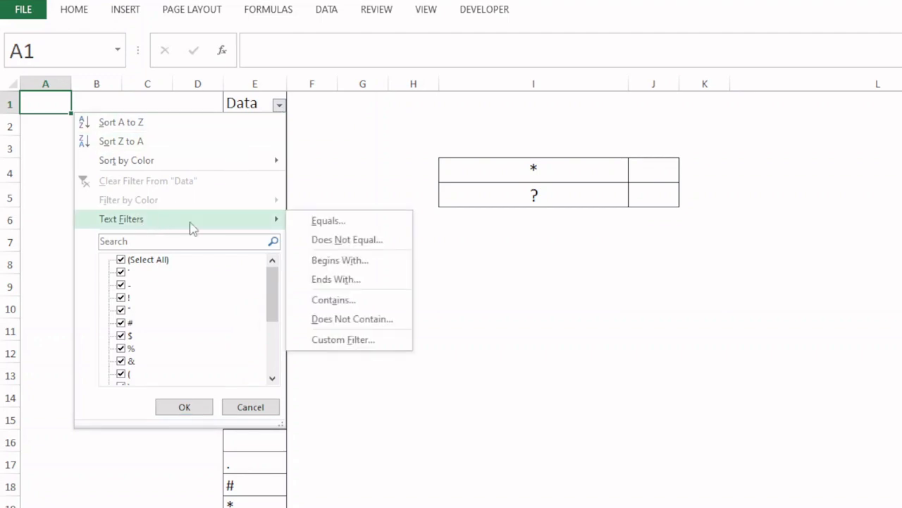
pyautogui.click(358, 344)
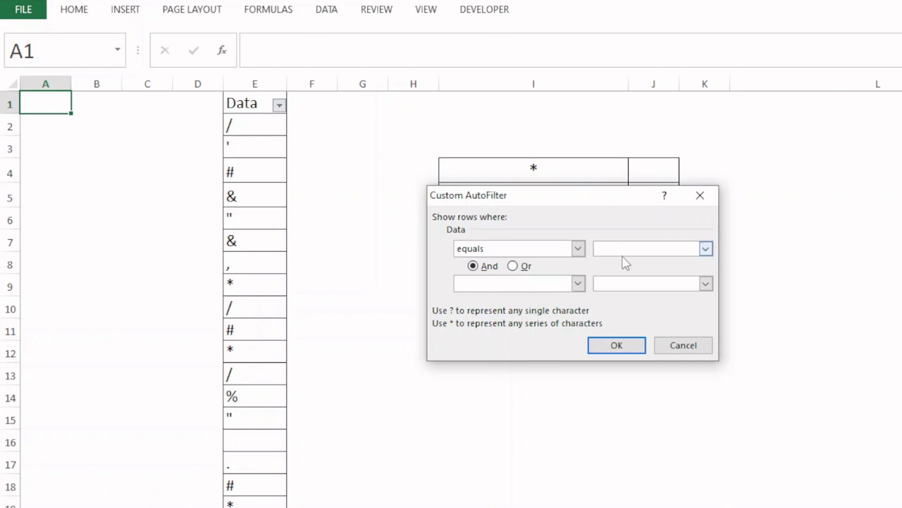
pyautogui.write('&')
pyautogui.press('Return')
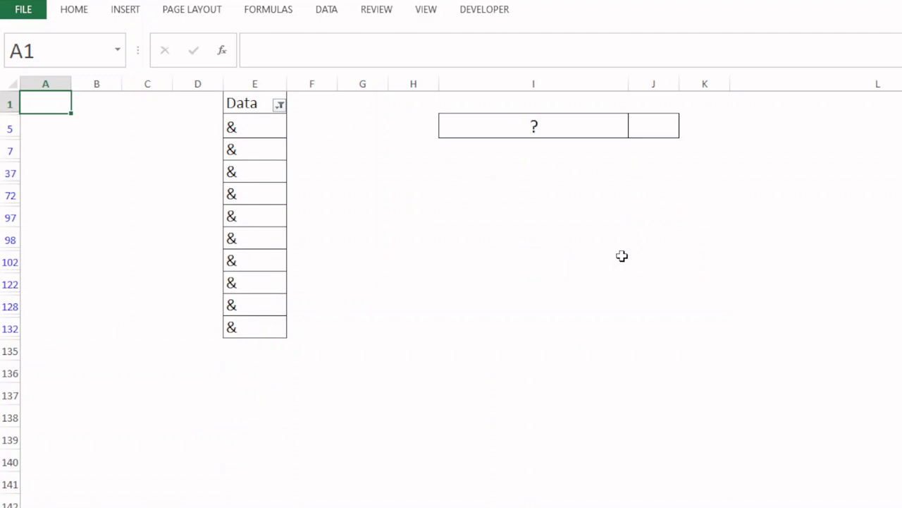
# Clear the Data column's filter and apply a custom text filter for rows that equal "/"
pyautogui.click(280, 105)
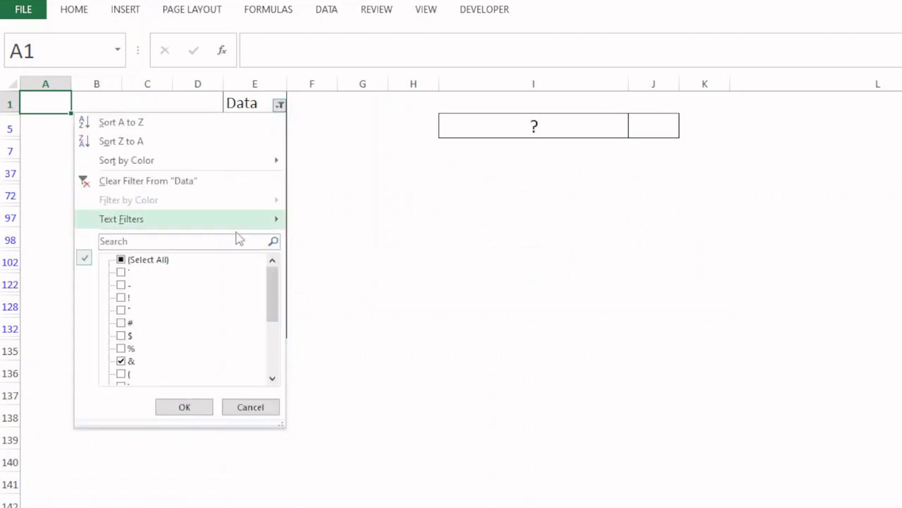
pyautogui.click(174, 182)
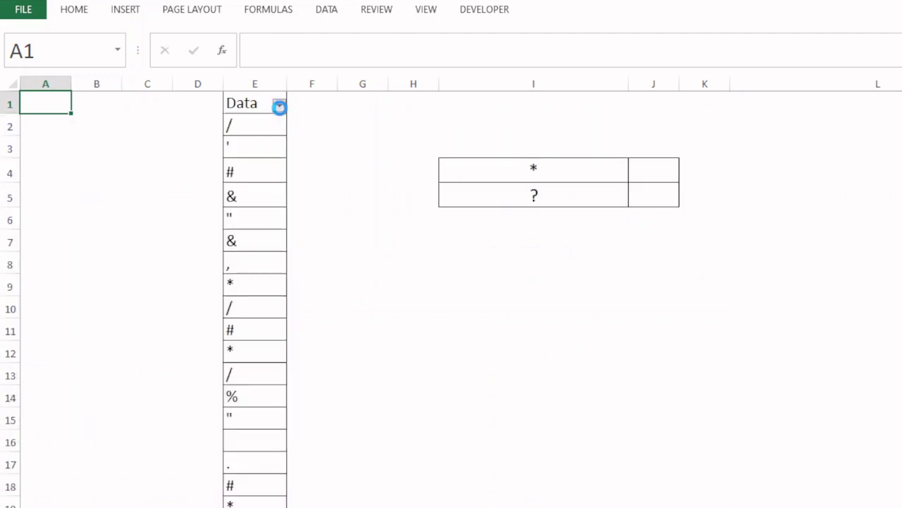
pyautogui.click(280, 106)
pyautogui.moveTo(187, 227)
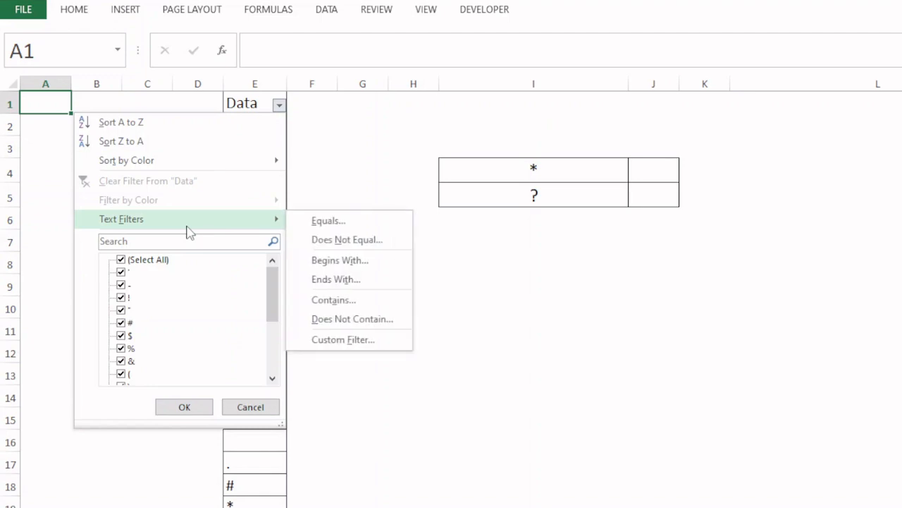
pyautogui.click(339, 339)
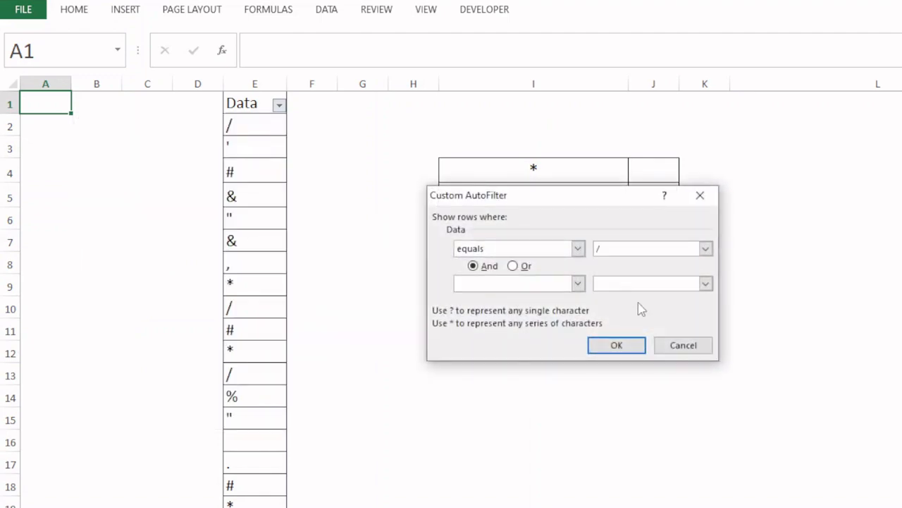
pyautogui.press('Return')
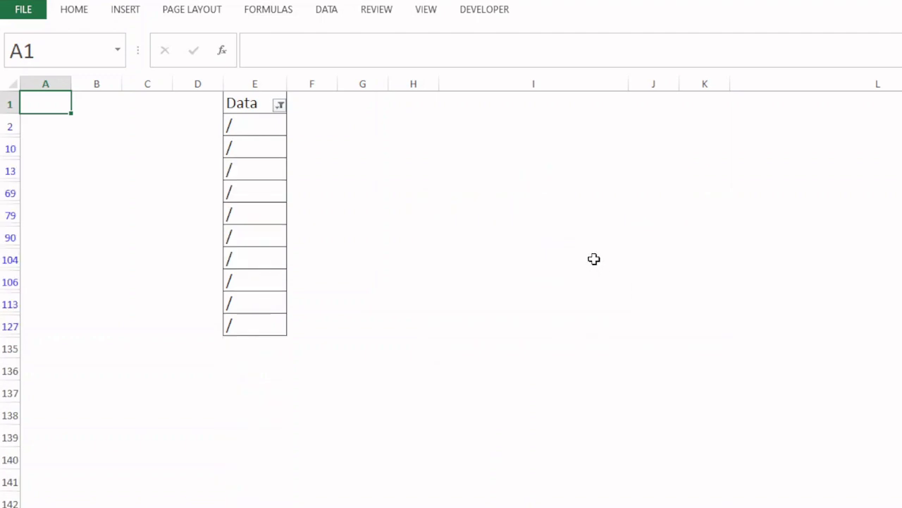
# Clear the Data column's filter and try a custom text filter for rows that equal "*"
pyautogui.click(280, 107)
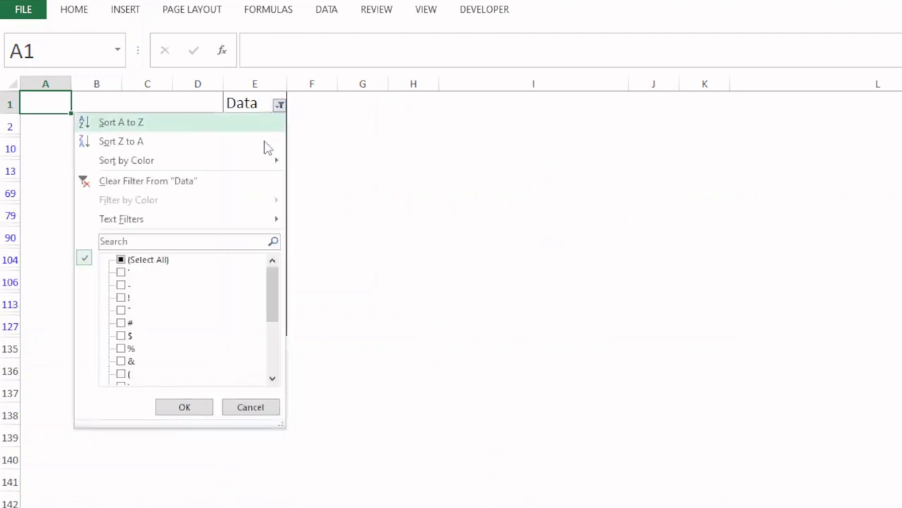
pyautogui.click(192, 182)
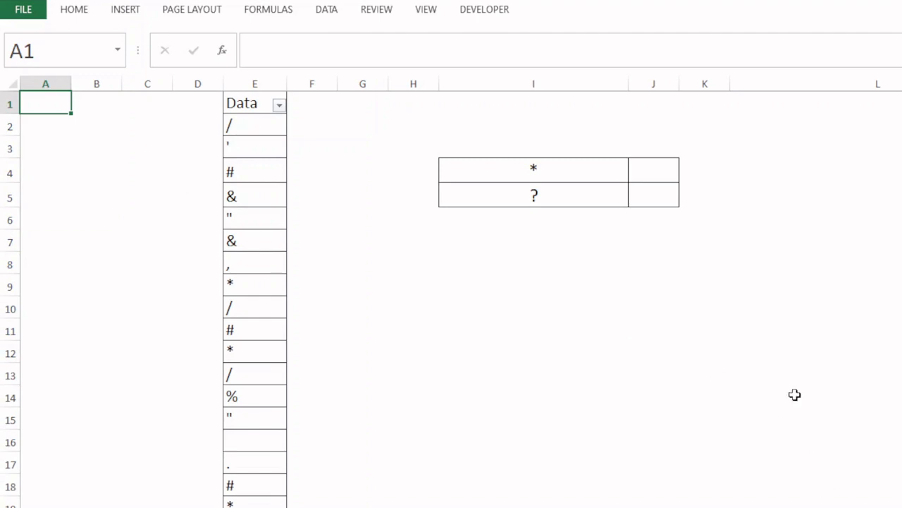
pyautogui.click(282, 110)
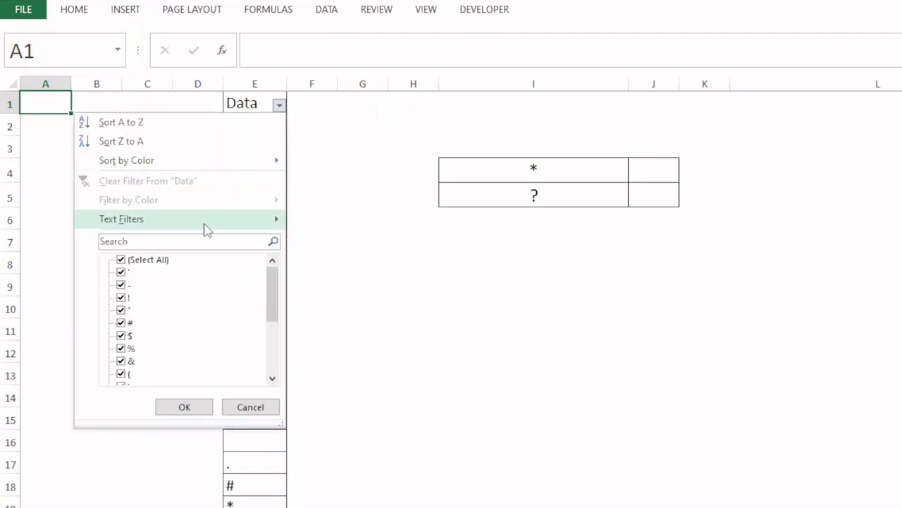
pyautogui.moveTo(206, 229)
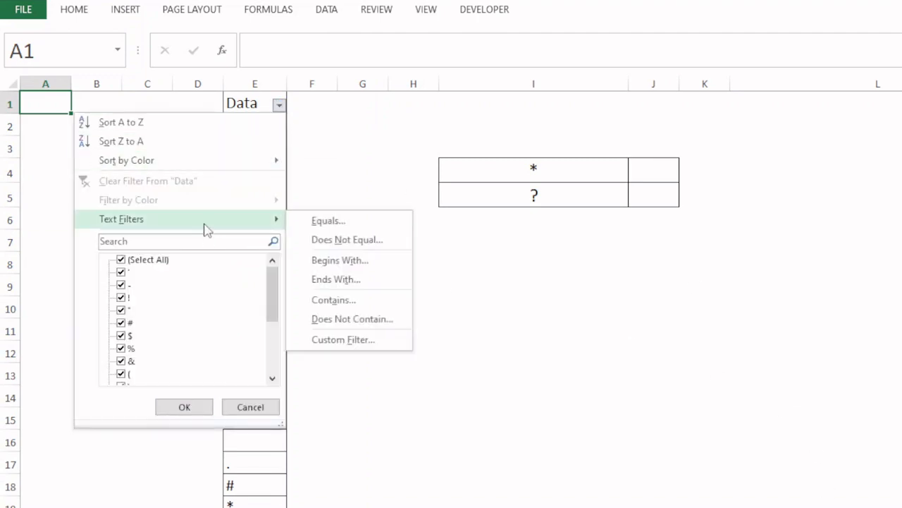
pyautogui.click(352, 340)
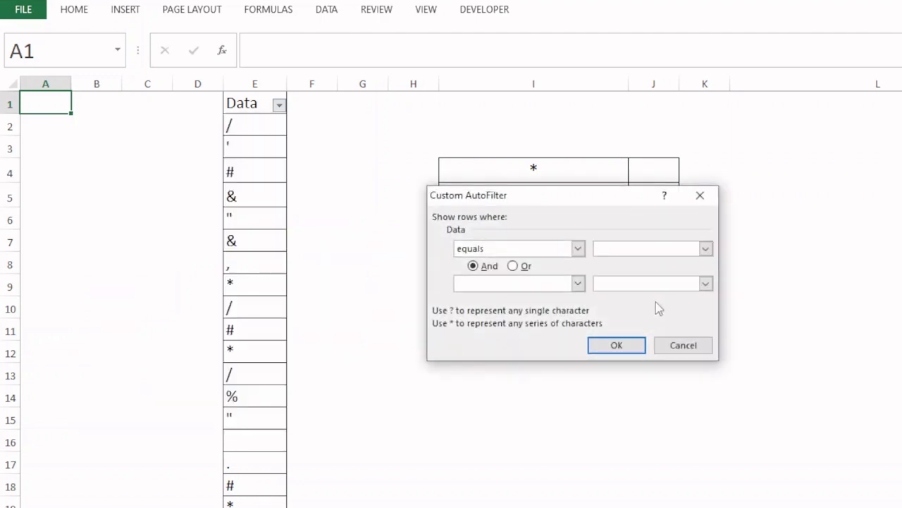
pyautogui.write('*')
pyautogui.press('Return')
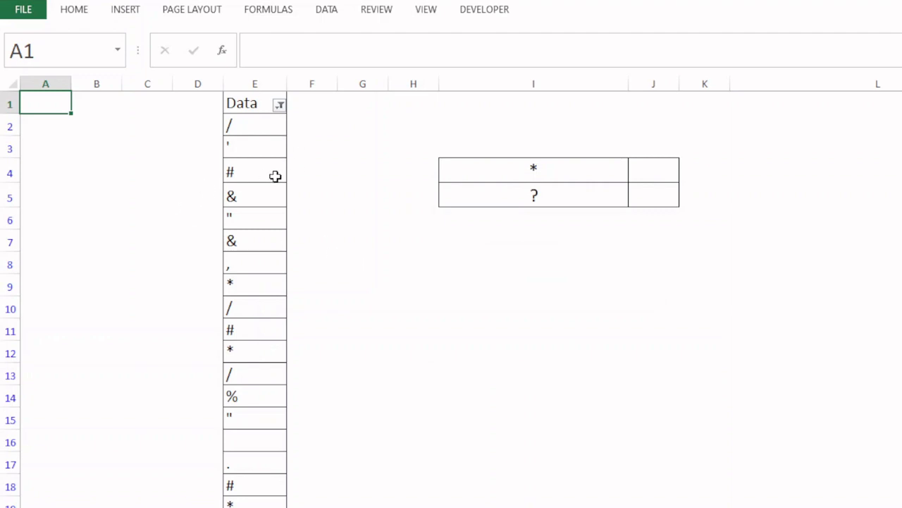
# Replace the criterion in the Data column's custom text filter and reapply the filter
pyautogui.click(279, 104)
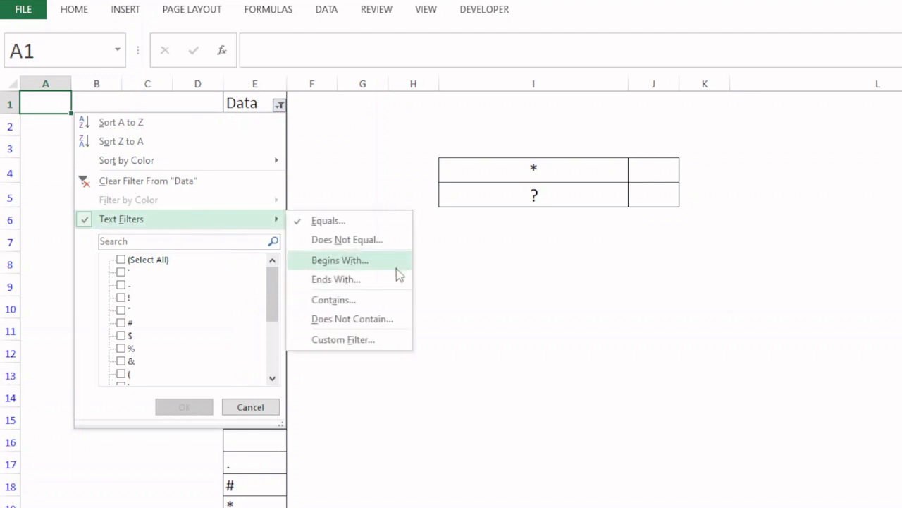
pyautogui.click(367, 341)
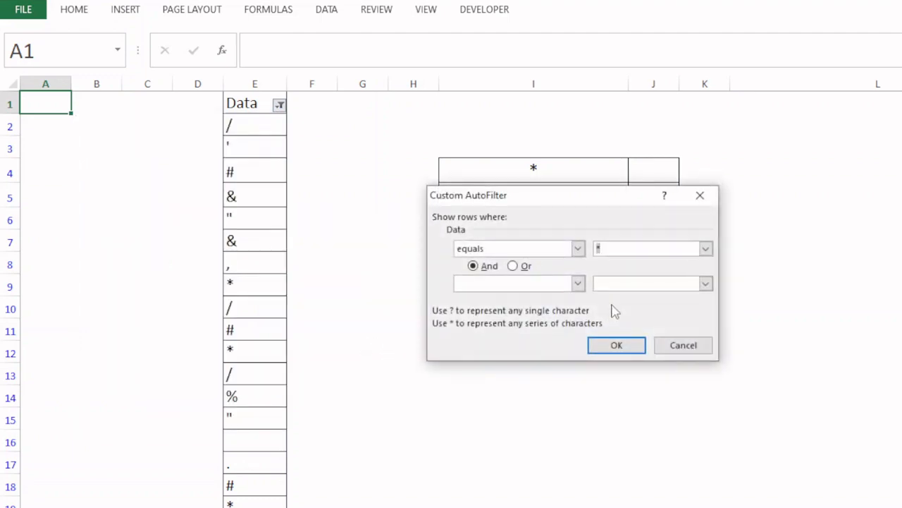
pyautogui.press('Return')
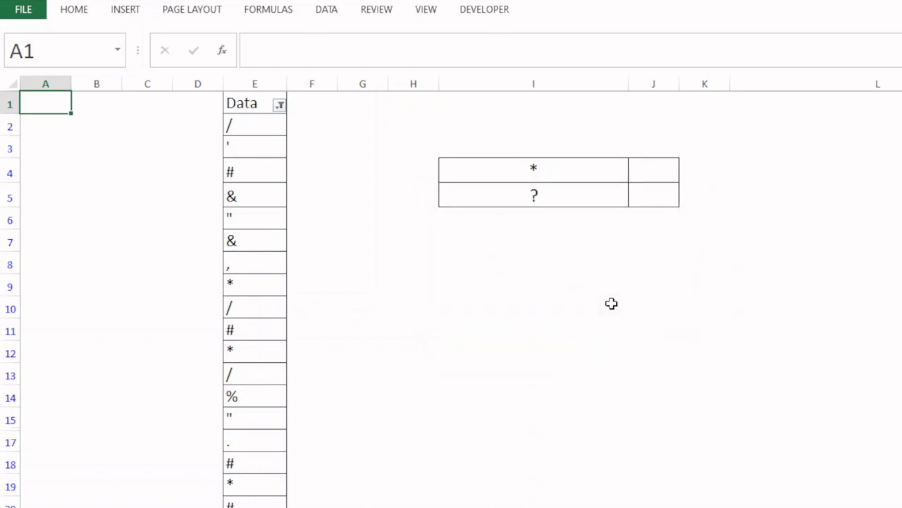
# Search the sheet for "*" with Find, step through several matches, and return to cell A1
pyautogui.click(607, 293)
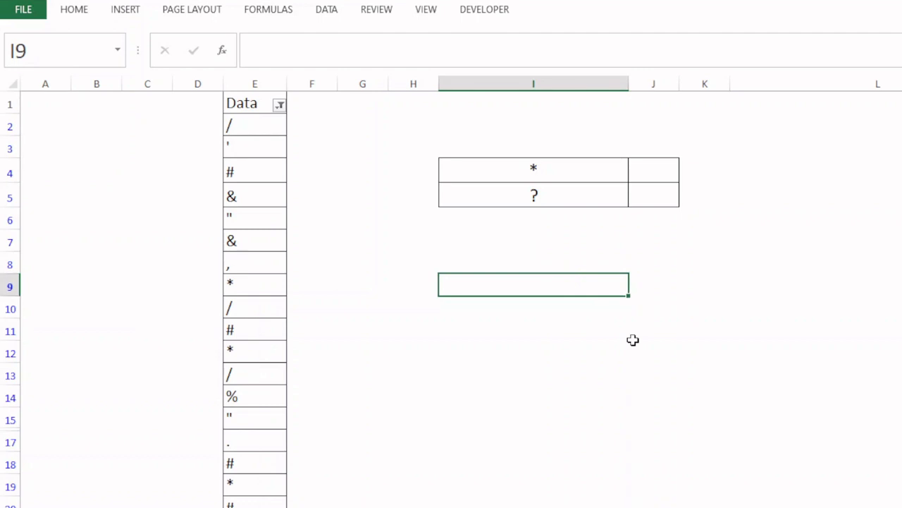
pyautogui.hotkey('ctrl', 'f')
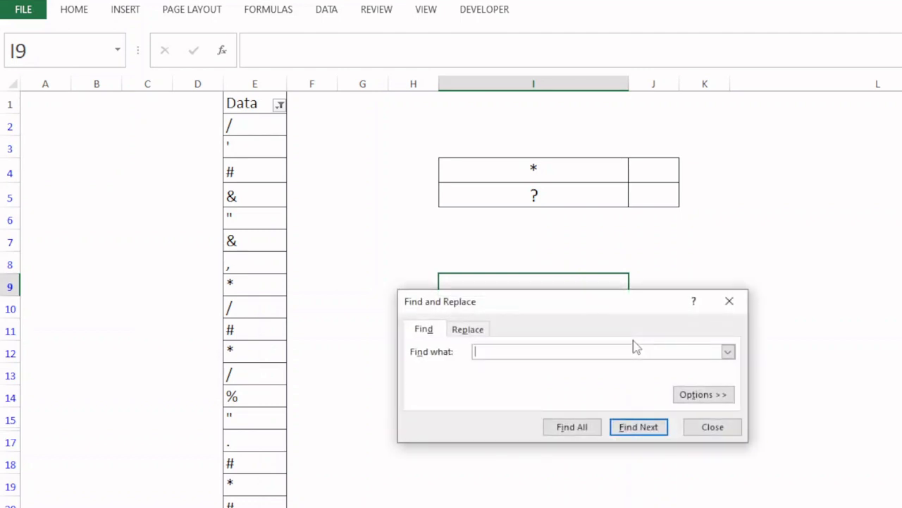
pyautogui.press('Return')
pyautogui.press('Return')
pyautogui.press('Return')
pyautogui.press('Return')
pyautogui.press('Return')
pyautogui.press('Return')
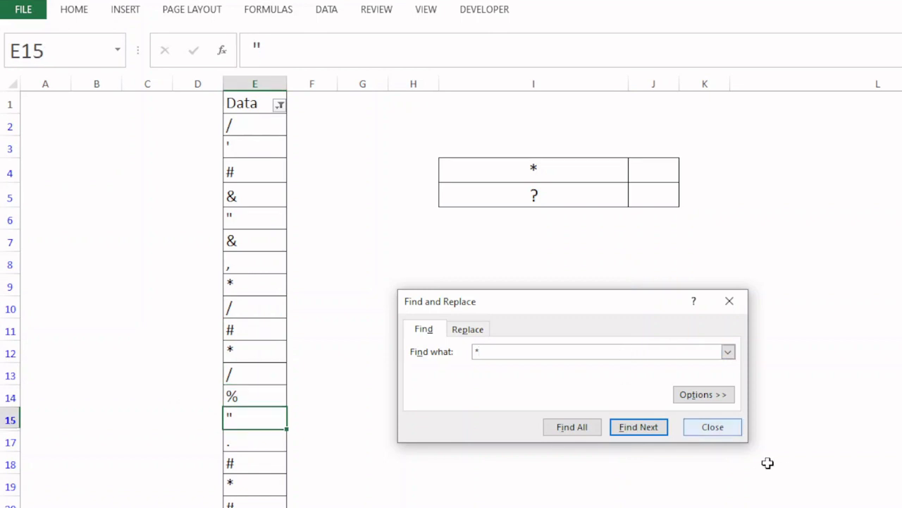
pyautogui.click(712, 427)
pyautogui.hotkey('ctrl', 'Home')
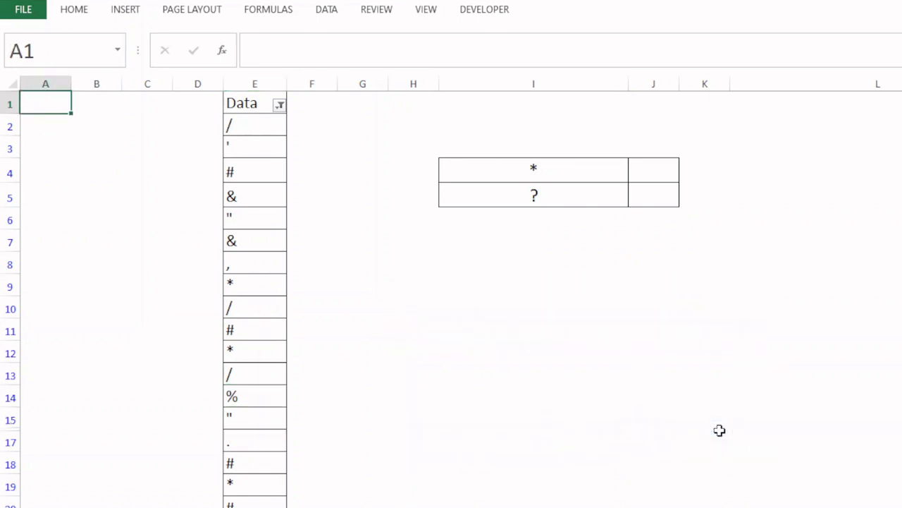
# Search the sheet for "?" with Find, step through several matches, and close the search
pyautogui.hotkey('ctrl', 'f')
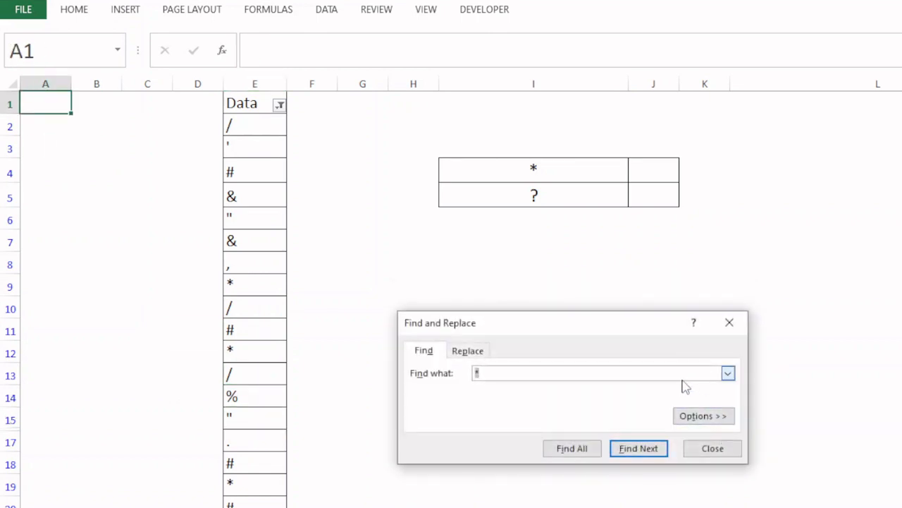
pyautogui.press('Return')
pyautogui.press('Return')
pyautogui.press('Return')
pyautogui.press('Return')
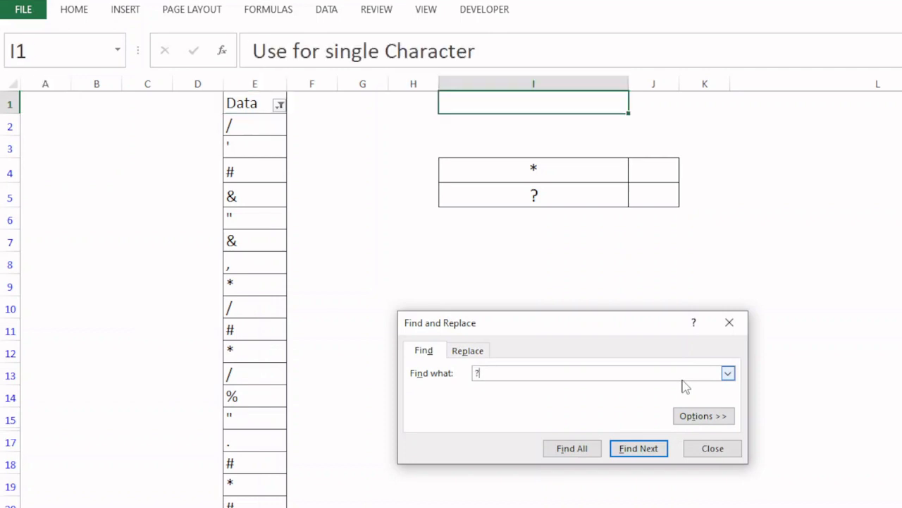
pyautogui.press('Return')
pyautogui.press('Return')
pyautogui.press('Return')
pyautogui.press('Return')
pyautogui.press('Return')
pyautogui.press('Return')
pyautogui.press('Return')
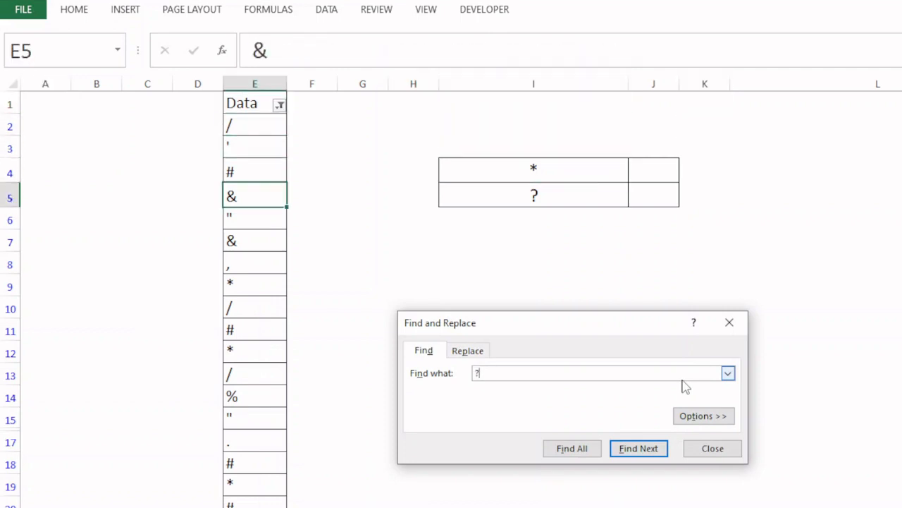
pyautogui.press('Return')
pyautogui.press('Return')
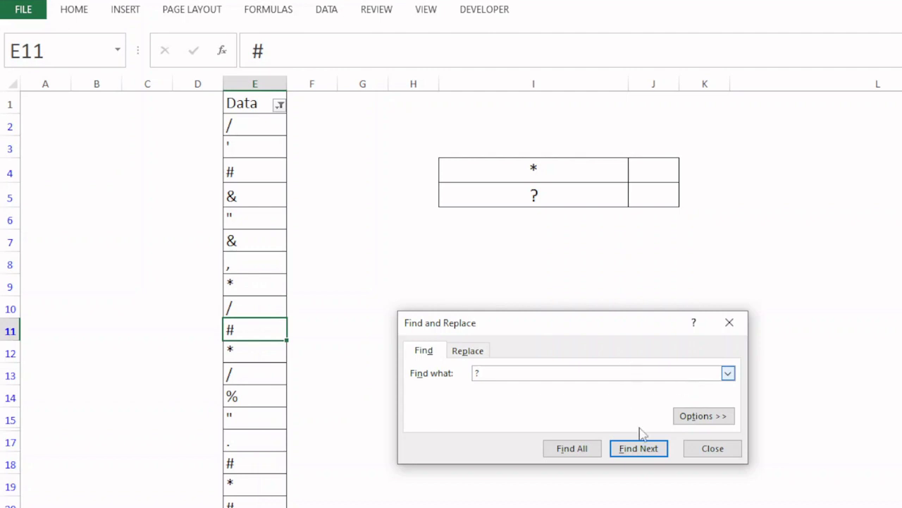
pyautogui.click(693, 454)
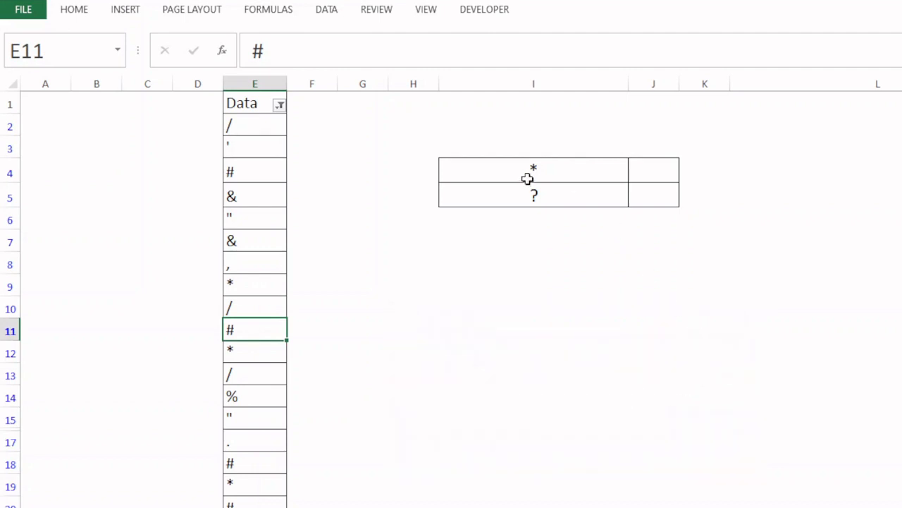
# Enter =COUNTIF($E$2:$E$134,"*") in cell J4 beside the * label
pyautogui.click(654, 170)
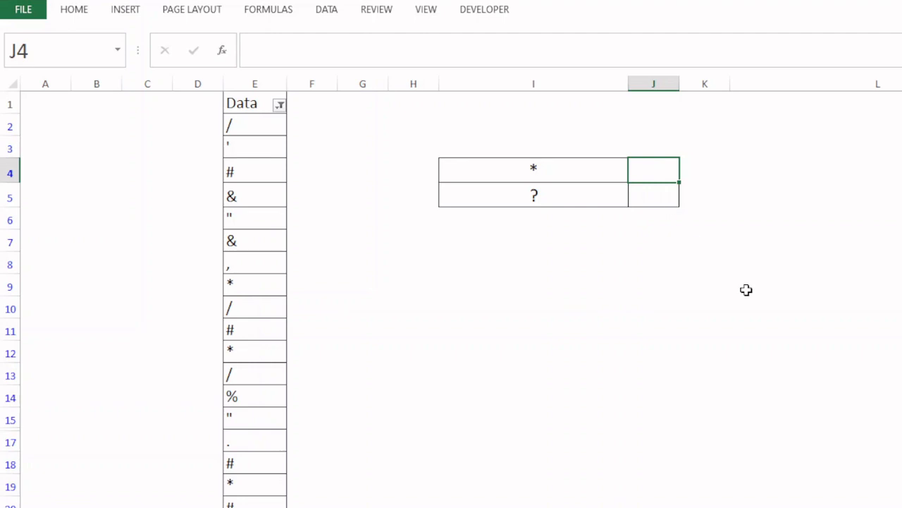
pyautogui.write('=')
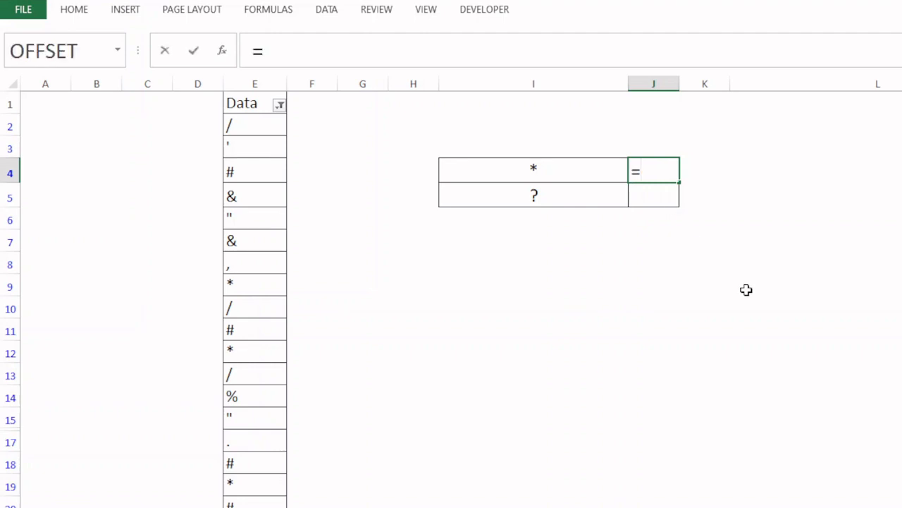
pyautogui.write('counif')
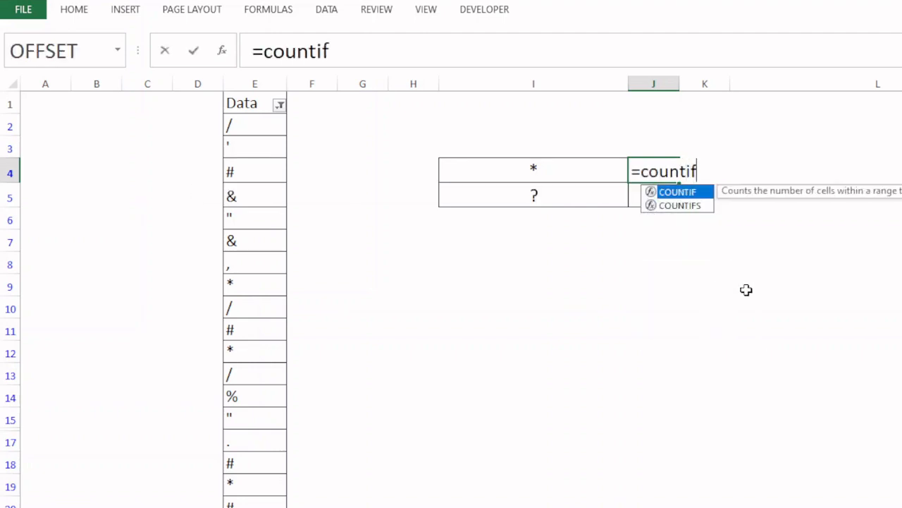
pyautogui.press('Tab')
pyautogui.click(259, 135)
pyautogui.click(266, 123)
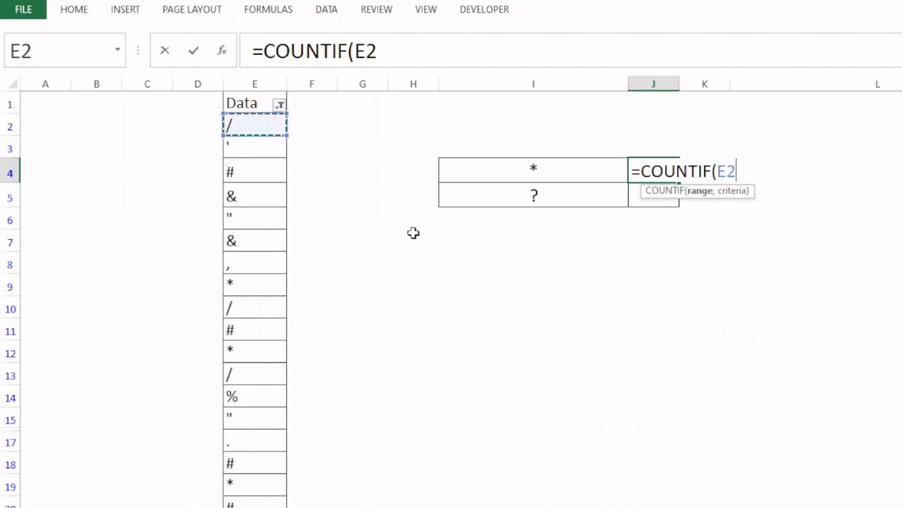
pyautogui.hotkey('ctrl', 'shift', 'Down')
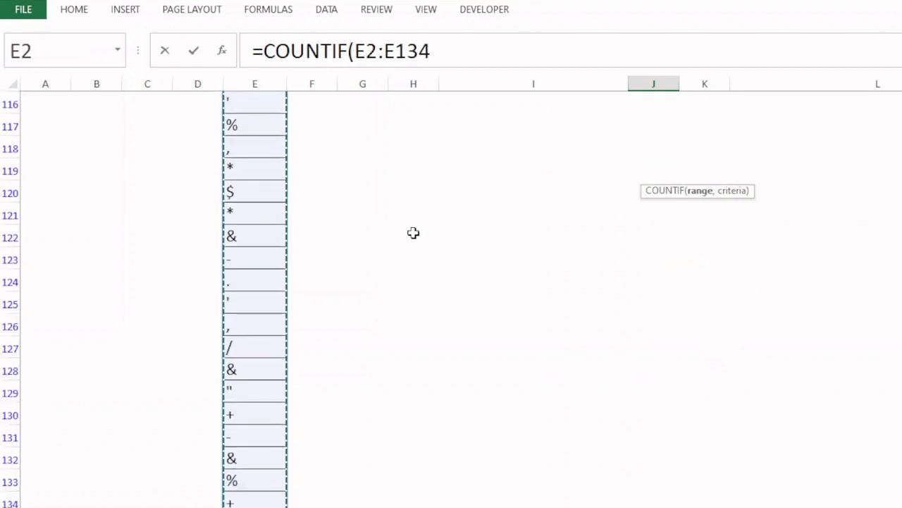
pyautogui.press('F4')
pyautogui.write(',')
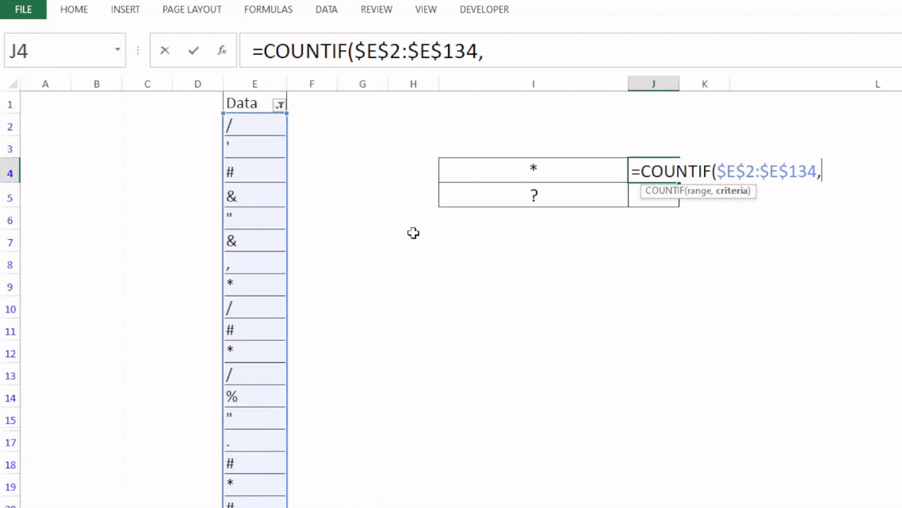
pyautogui.write('"*")')
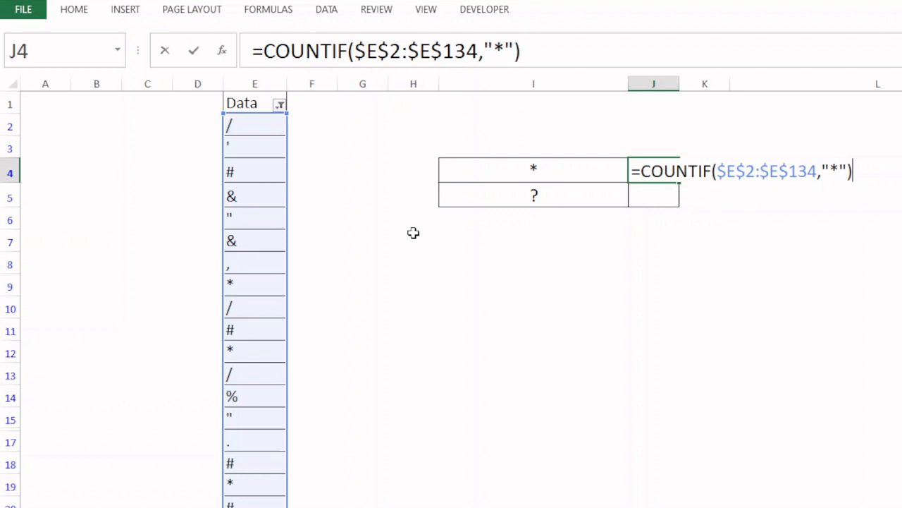
pyautogui.press('Return')
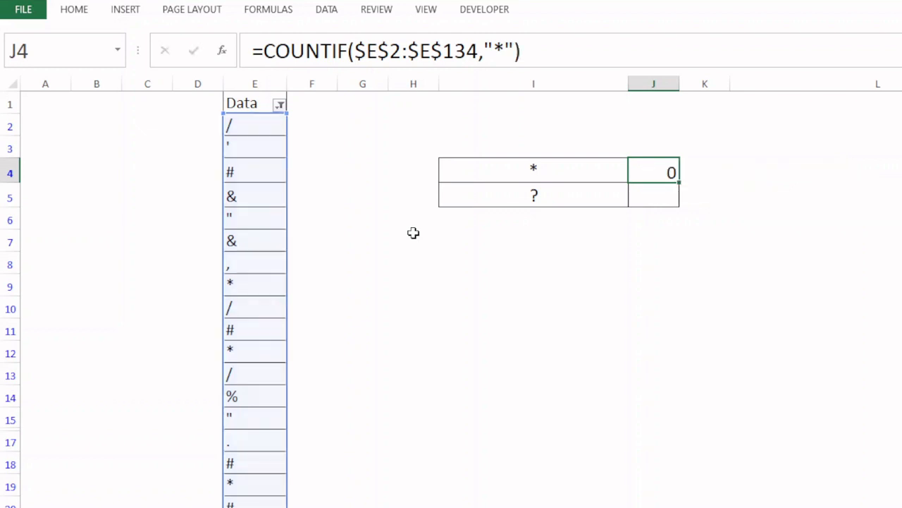
# Select the Data entries from E2 to the last row to check their count, and return to cell A1
pyautogui.click(267, 129)
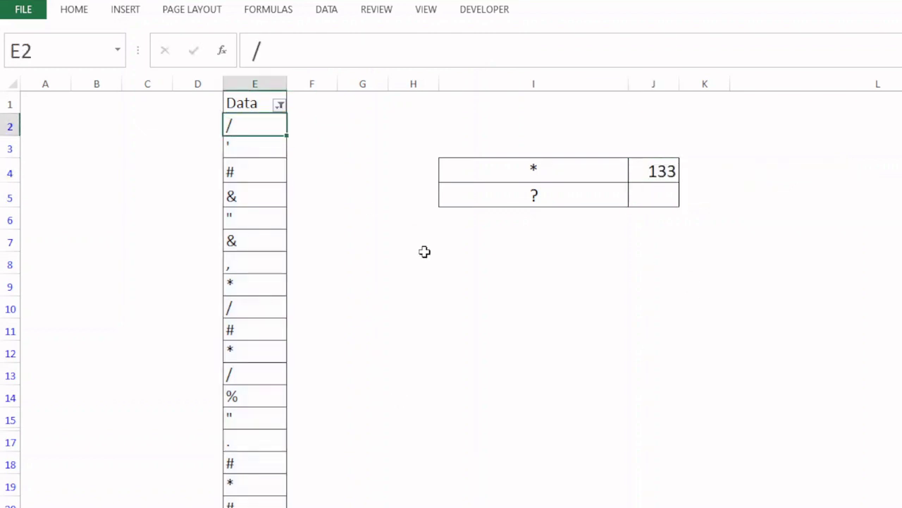
pyautogui.hotkey('ctrl', 'shift', 'Down')
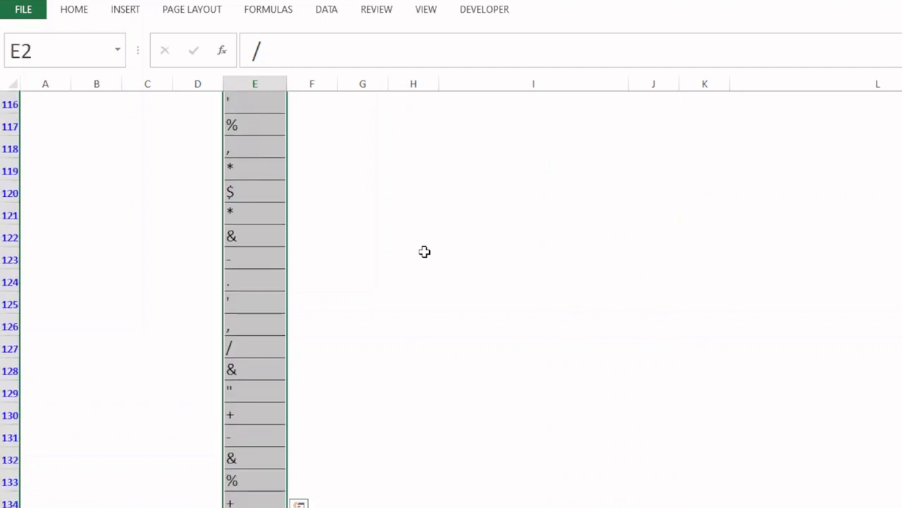
pyautogui.scroll(-1, 425, 251)
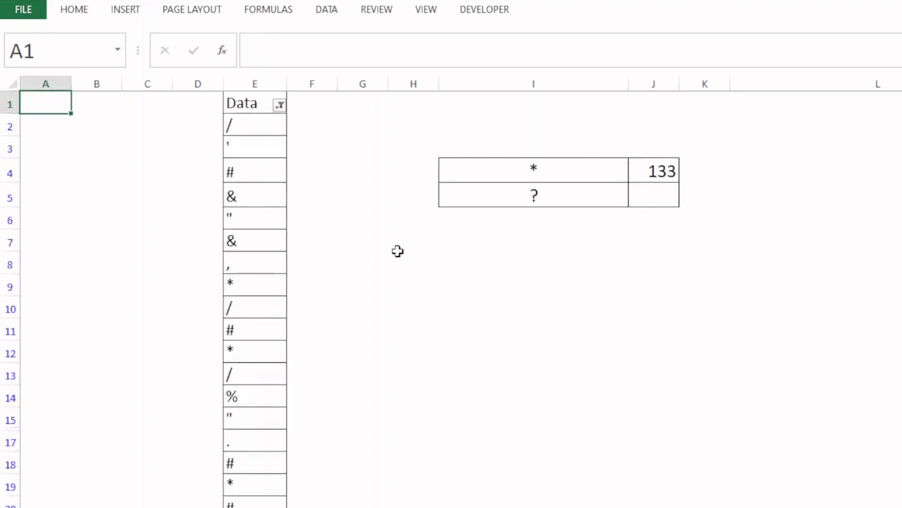
# Reselect E2:E134 as the range in J4's COUNTIF formula to check its size, and make the reference absolute
pyautogui.click(654, 169)
pyautogui.press('F2')
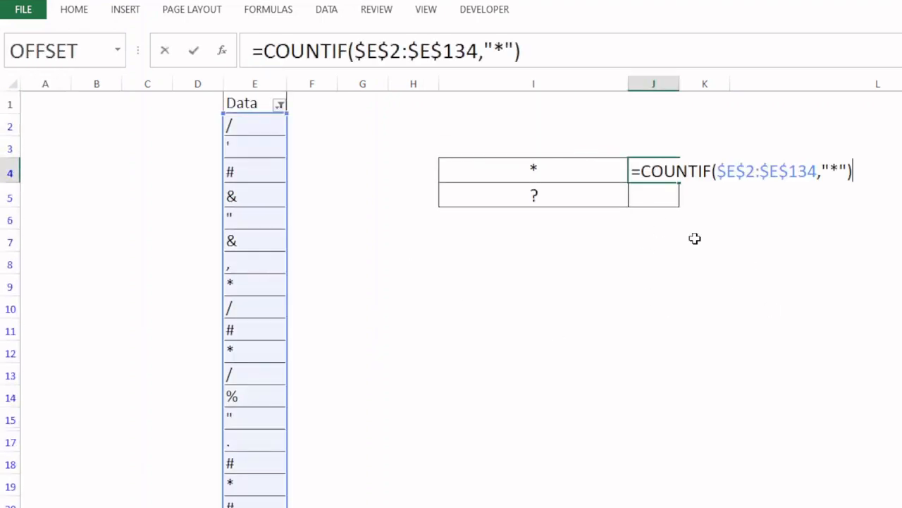
pyautogui.click(748, 173)
pyautogui.click(701, 190)
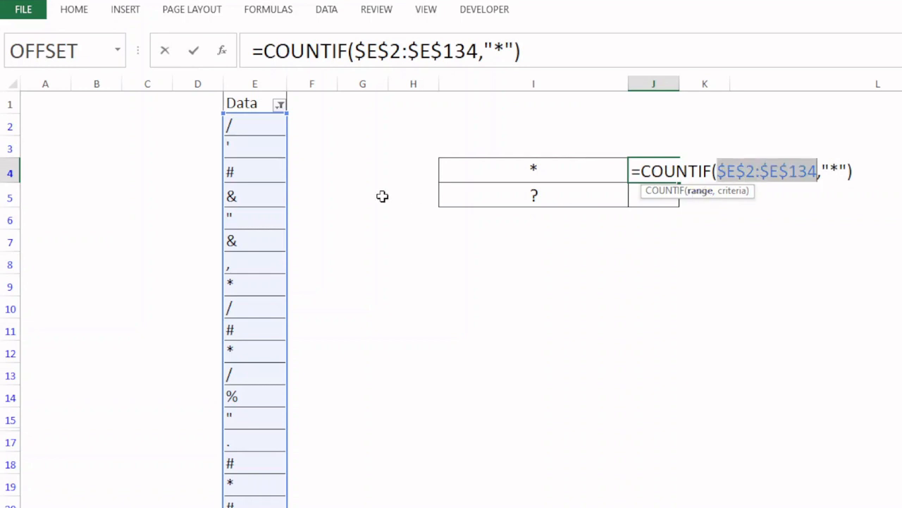
pyautogui.click(255, 123)
pyautogui.hotkey('ctrl', 'shift', 'Down')
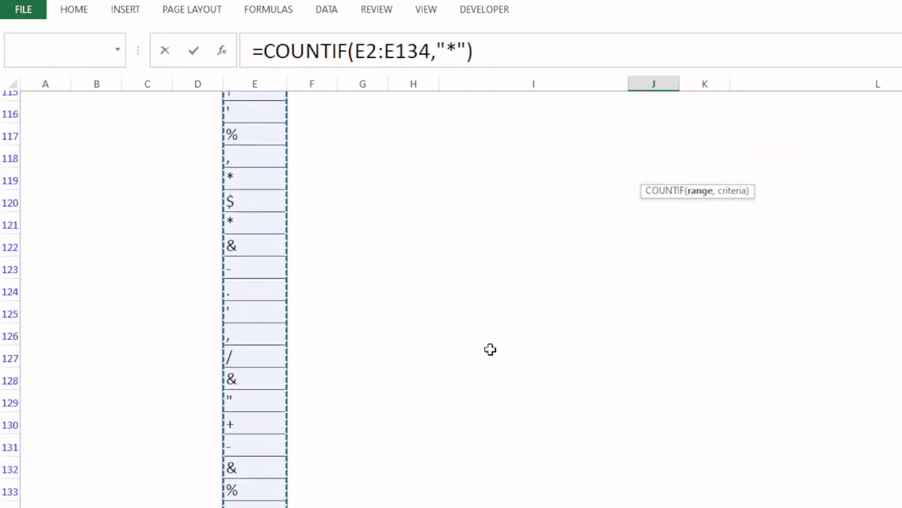
pyautogui.hotkey('shift', 'Down')
pyautogui.hotkey('shift', 'Down')
pyautogui.hotkey('shift', 'Down')
pyautogui.hotkey('shift', 'Down')
pyautogui.hotkey('shift', 'Up')
pyautogui.hotkey('shift', 'Up')
pyautogui.hotkey('shift', 'Up')
pyautogui.hotkey('shift', 'Up')
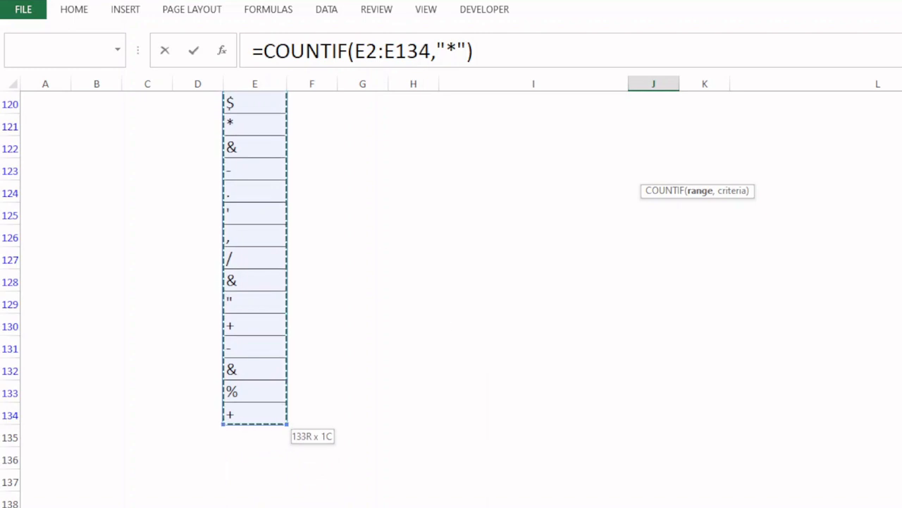
pyautogui.scroll(20, 383, 254)
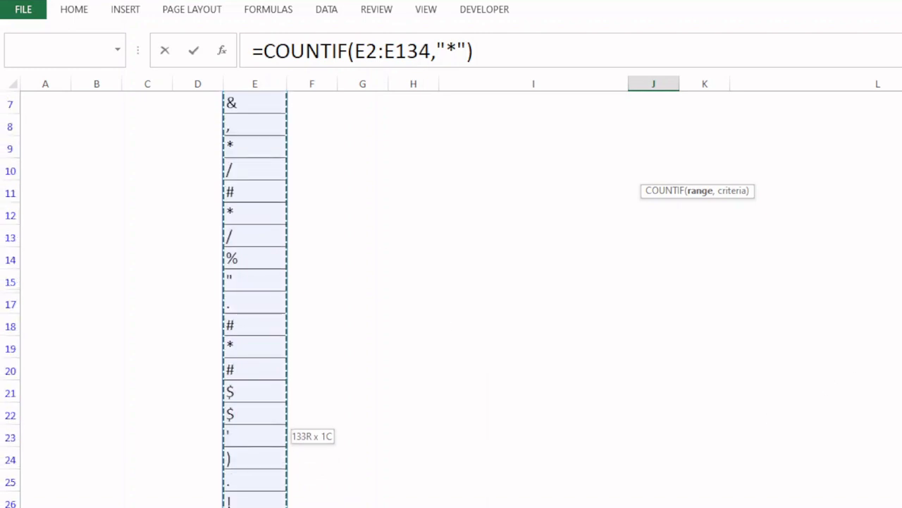
pyautogui.scroll(2, 451, 296)
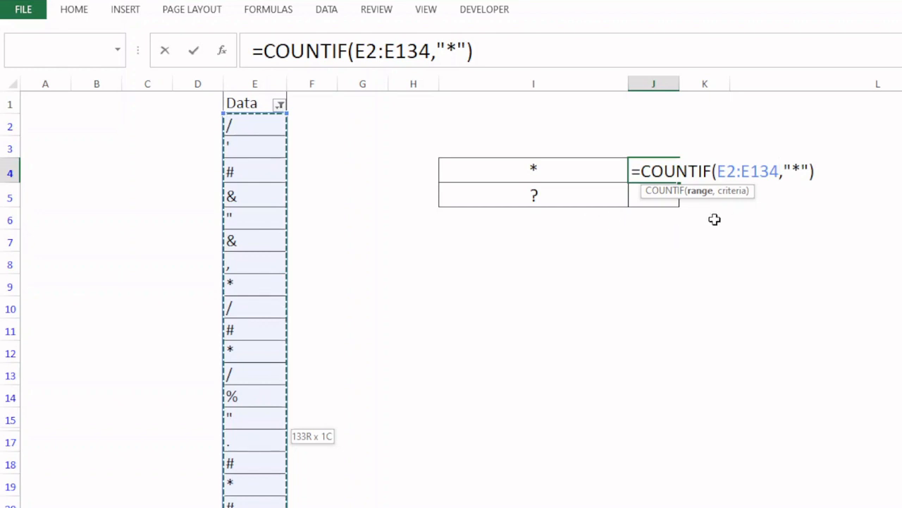
pyautogui.press('F4')
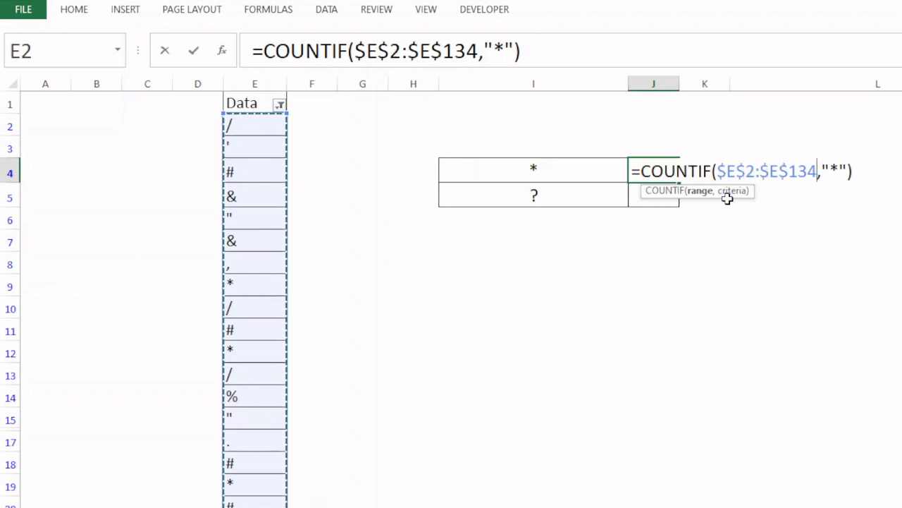
pyautogui.press('Return')
# Compare the selection counts for the Data entries from E2 down, all of column E, and the list including its header
pyautogui.click(243, 127)
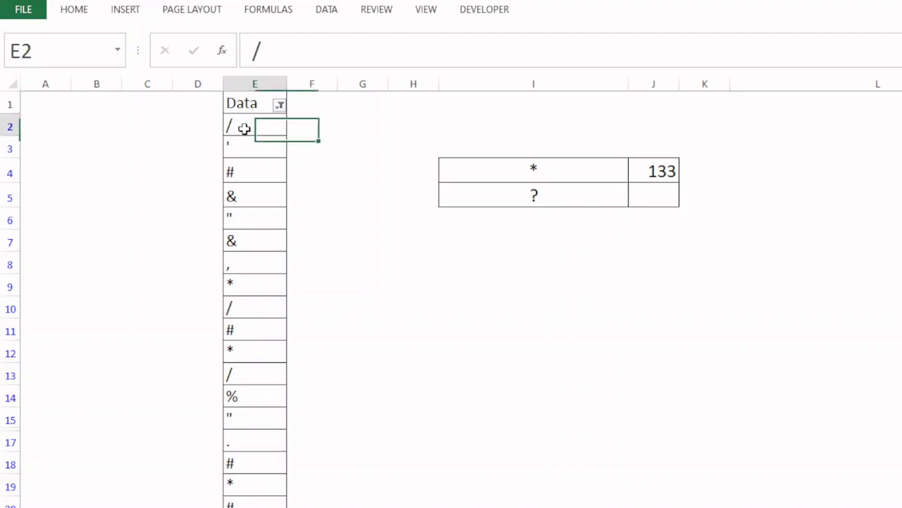
pyautogui.hotkey('ctrl', 'shift', 'Down')
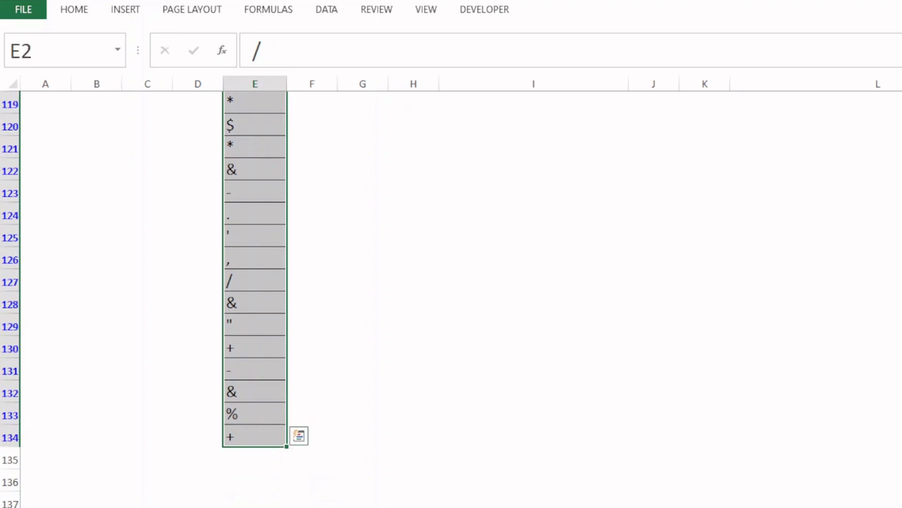
pyautogui.scroll(20, 533, 232)
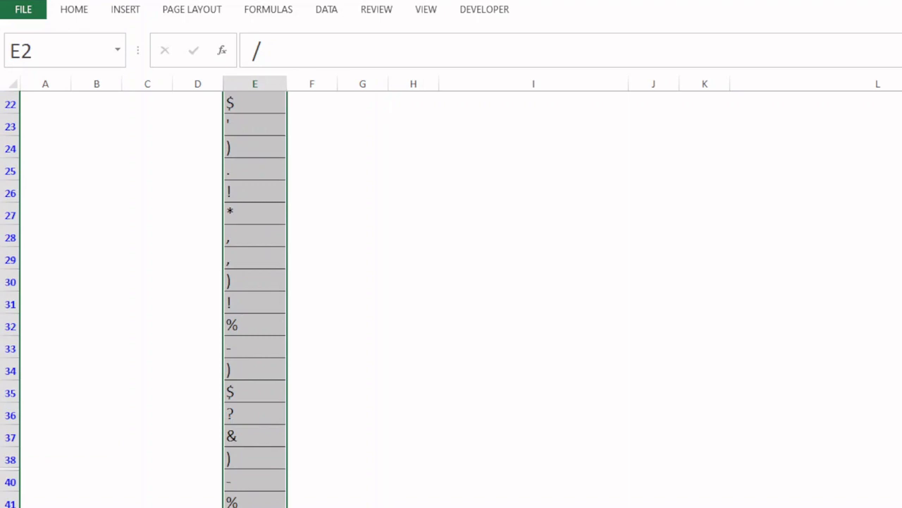
pyautogui.scroll(7, 562, 147)
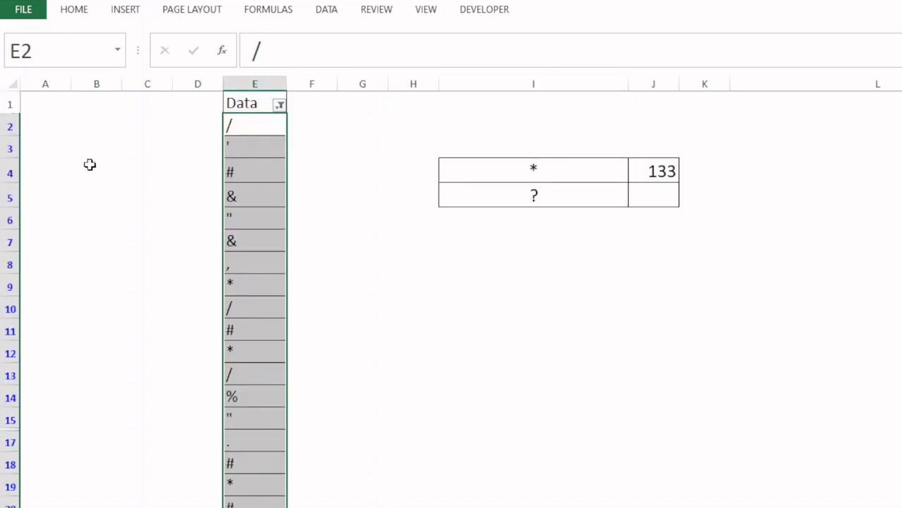
pyautogui.scroll(-20, 451, 296)
pyautogui.click(243, 83)
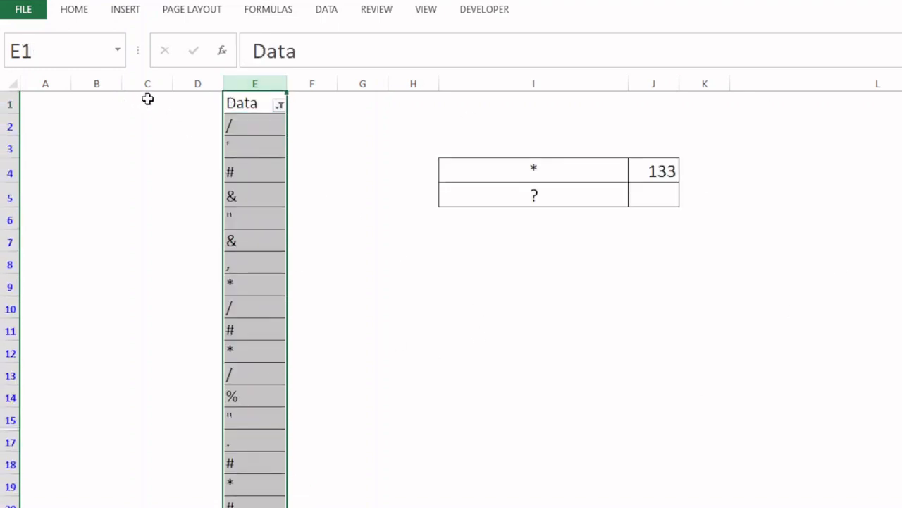
pyautogui.click(255, 102)
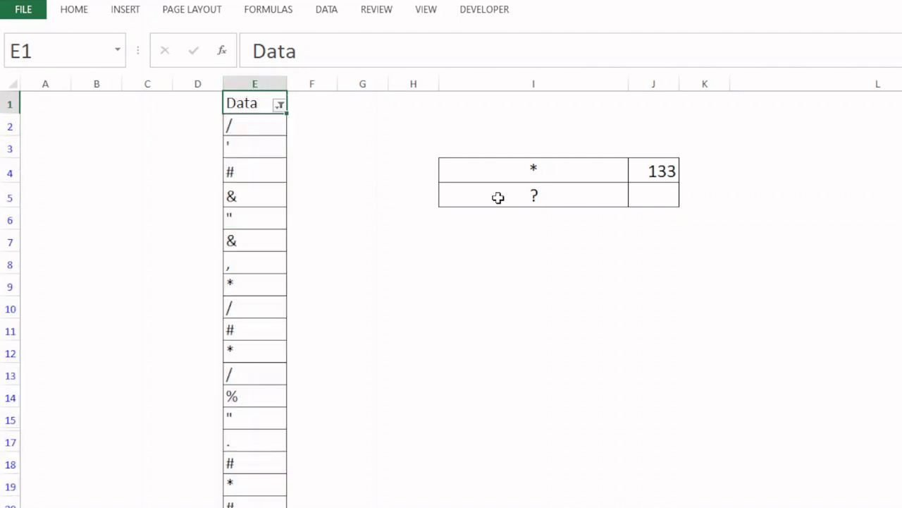
pyautogui.hotkey('ctrl', 'shift', 'Down')
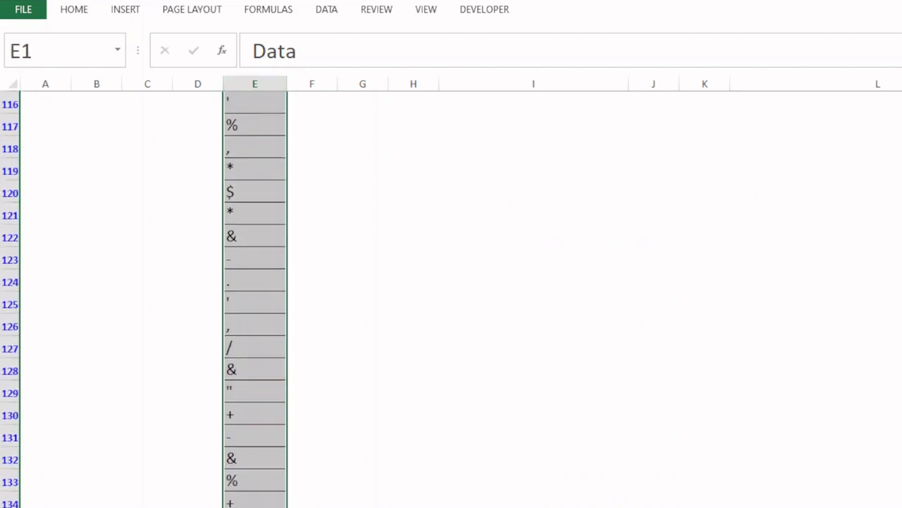
pyautogui.hotkey('ctrl', 'BackSpace')
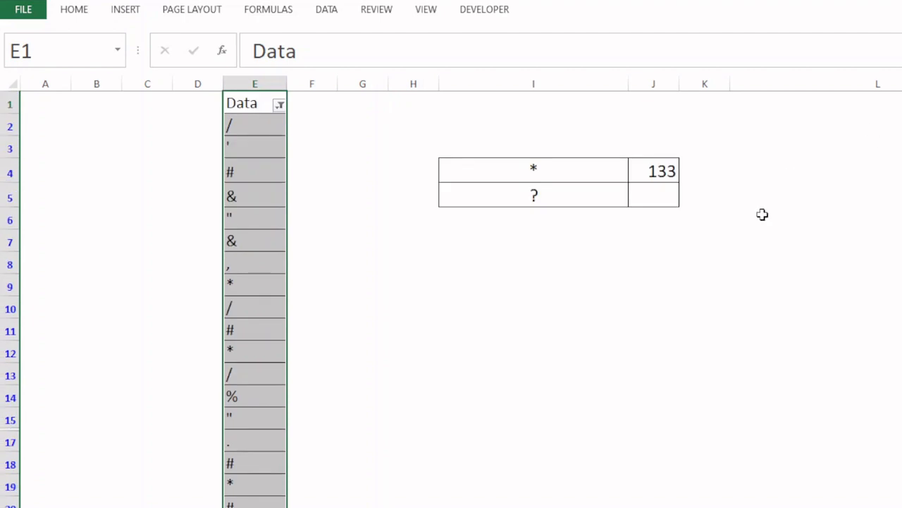
# Copy the COUNTIF formula from J4 into J5 and change its criterion to "?"
pyautogui.click(668, 191)
pyautogui.press('Up')
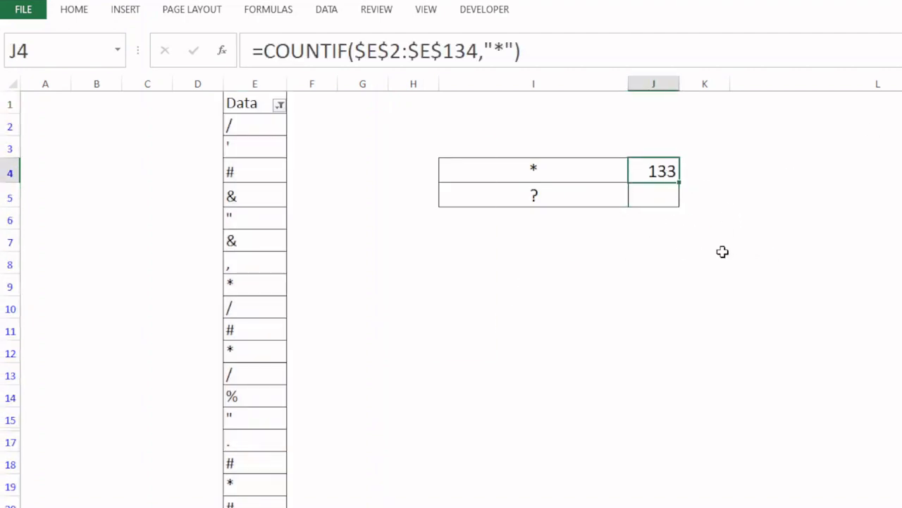
pyautogui.hotkey('ctrl', 'c')
pyautogui.click(661, 196)
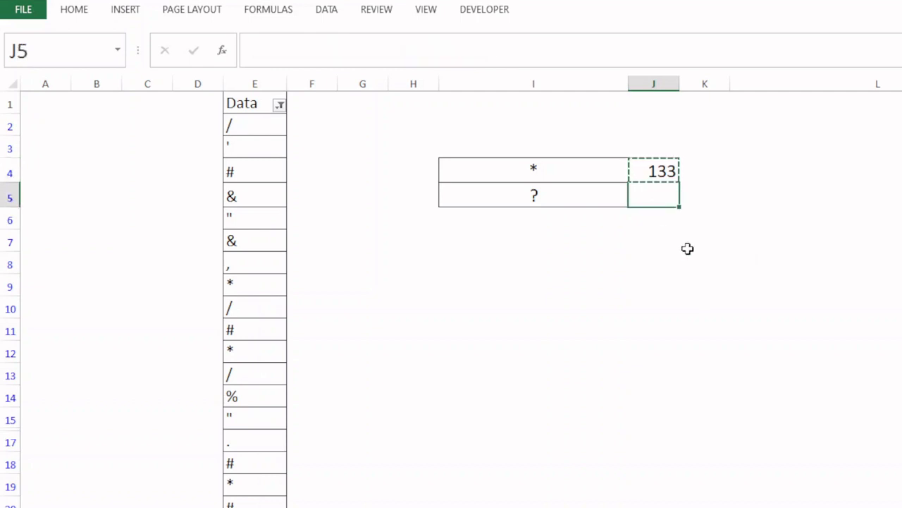
pyautogui.hotkey('ctrl', 'v')
pyautogui.press('F2')
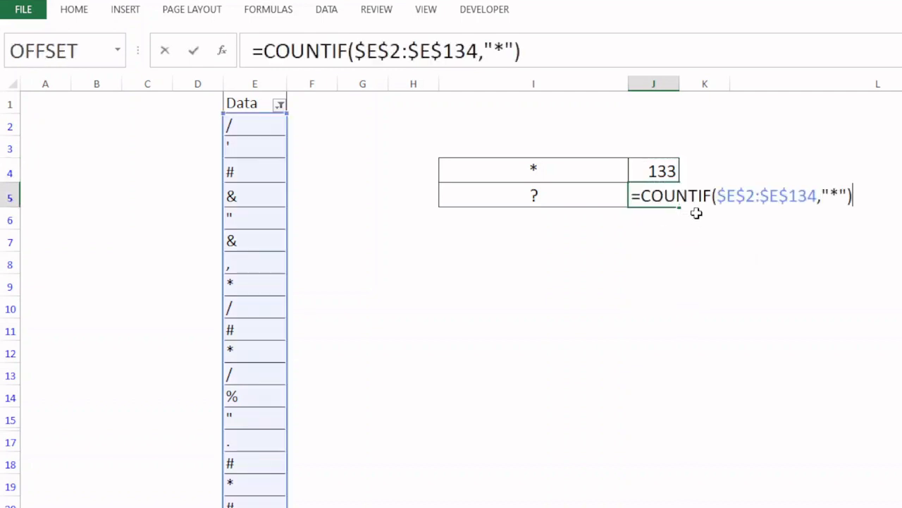
pyautogui.click(833, 195)
pyautogui.press('BackSpace')
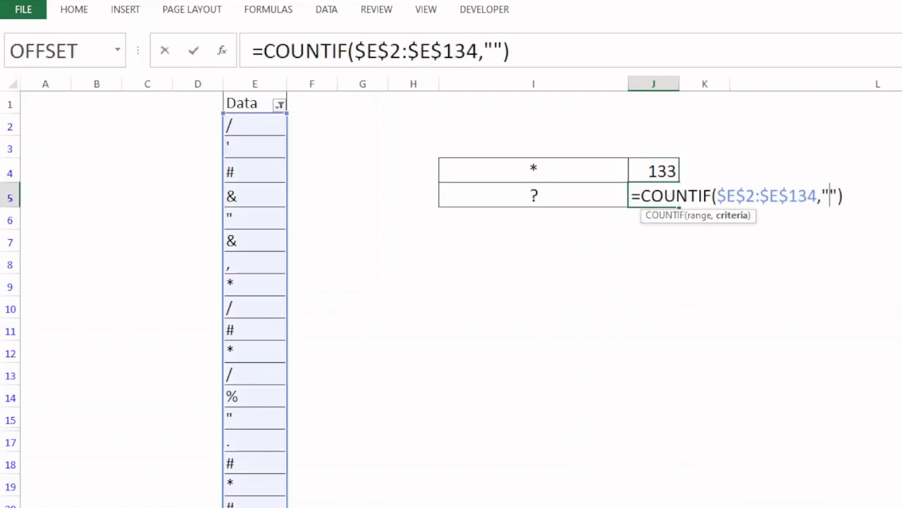
pyautogui.write('?')
pyautogui.press('Return')
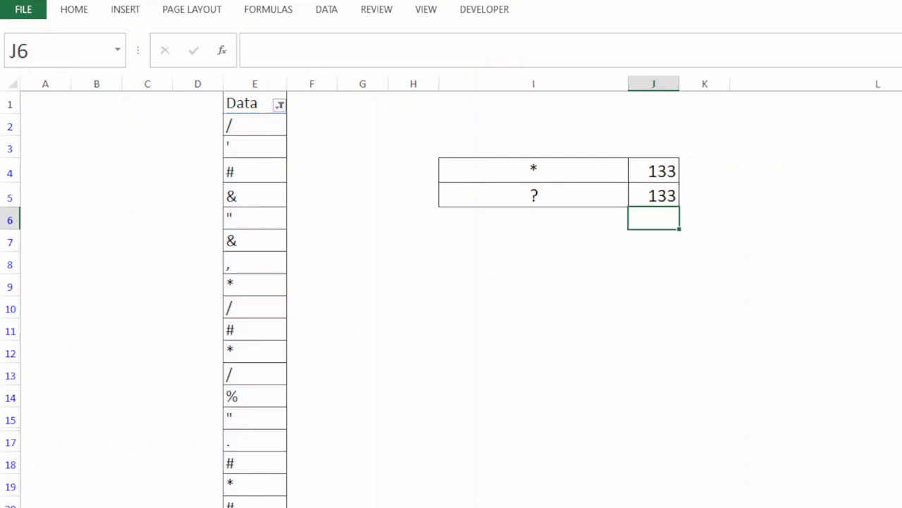
# Change the criterion in J4's COUNTIF formula to "&"
pyautogui.click(649, 178)
pyautogui.press('F2')
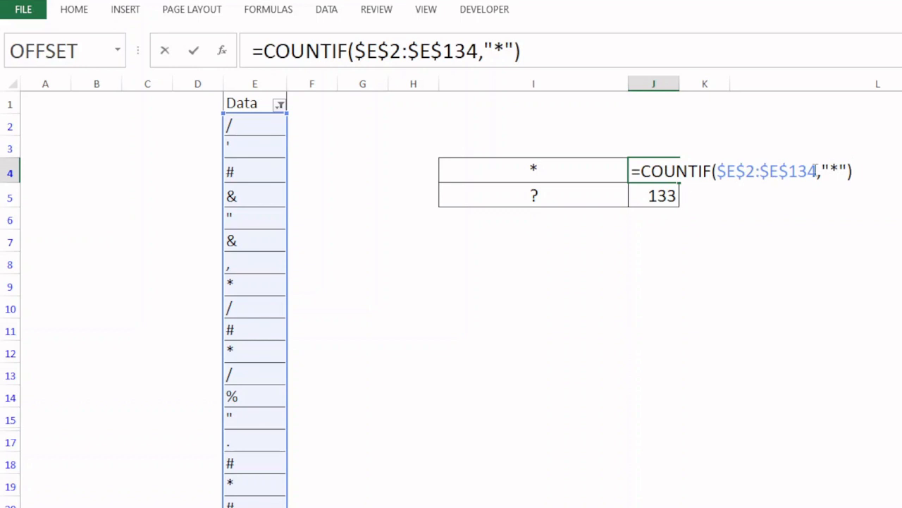
pyautogui.press('Left')
pyautogui.press('Left')
pyautogui.press('Left')
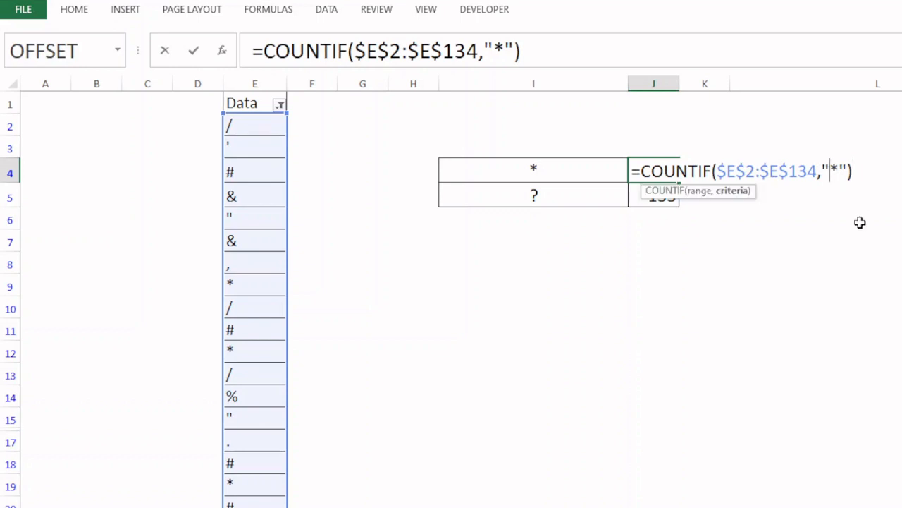
pyautogui.press('Delete')
pyautogui.write('&')
pyautogui.press('Return')
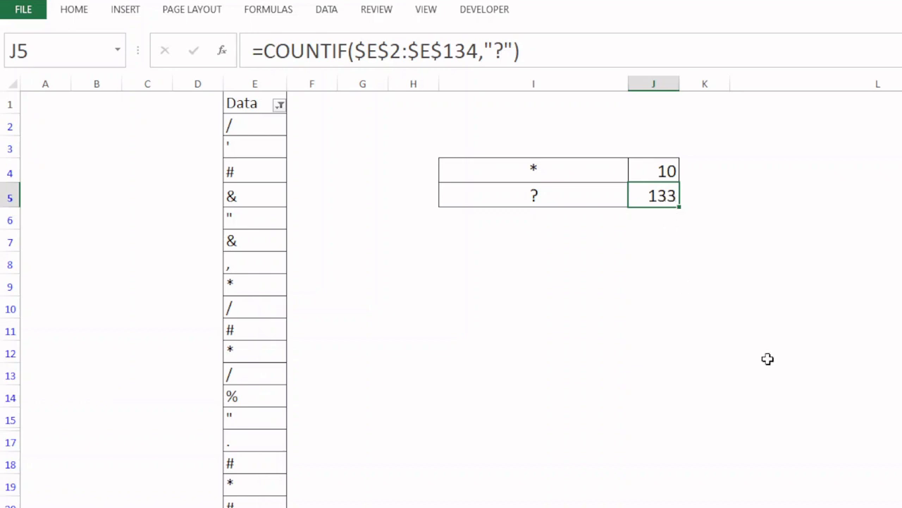
# Change the criterion in J5's COUNTIF formula to "/"
pyautogui.press('F2')
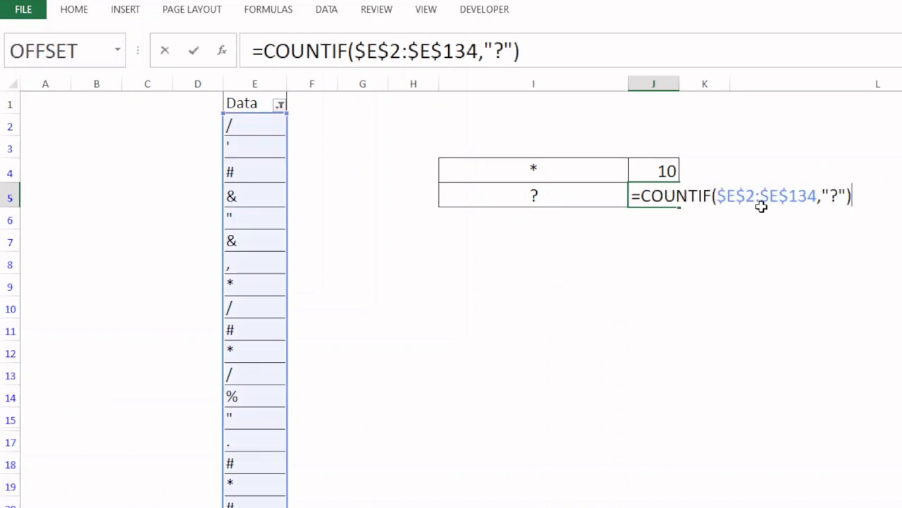
pyautogui.click(834, 203)
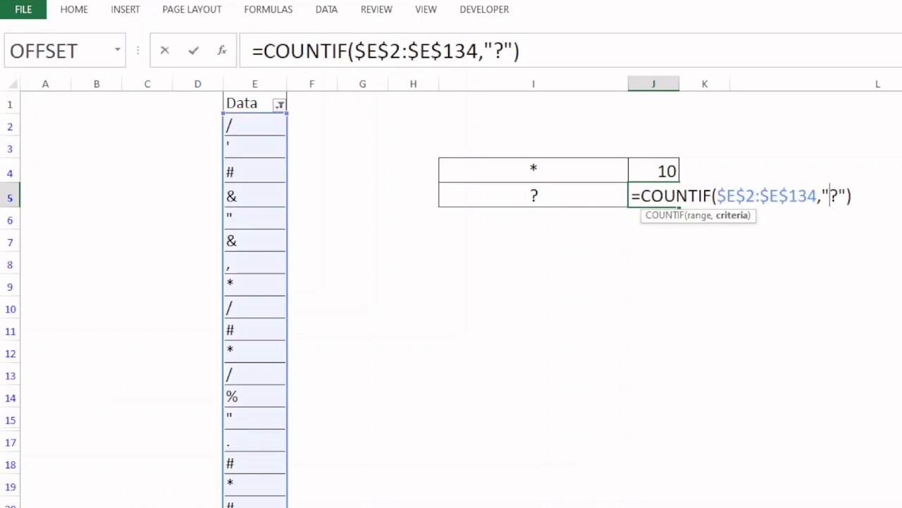
pyautogui.press('BackSpace')
pyautogui.write('/')
pyautogui.press('Return')
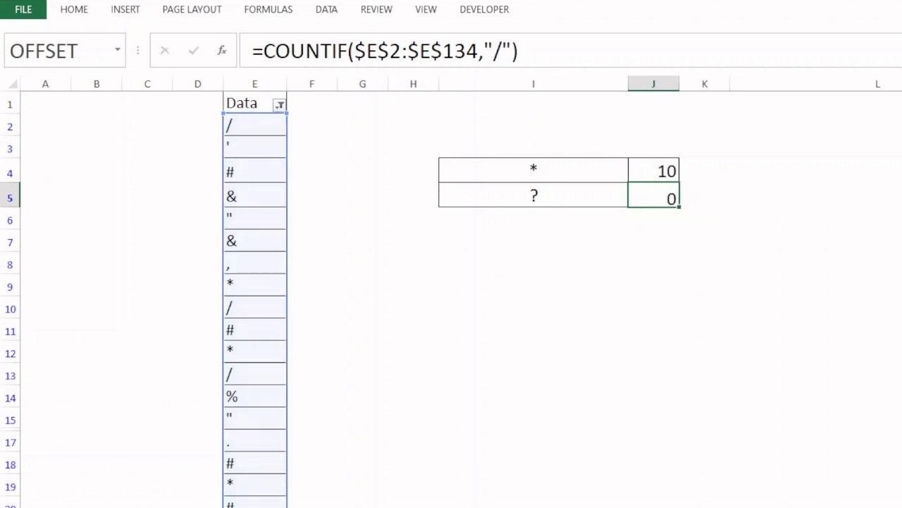
# Filter the Data column with a custom text filter for entries equal to &, and select the filtered entries to check their count
pyautogui.click(280, 104)
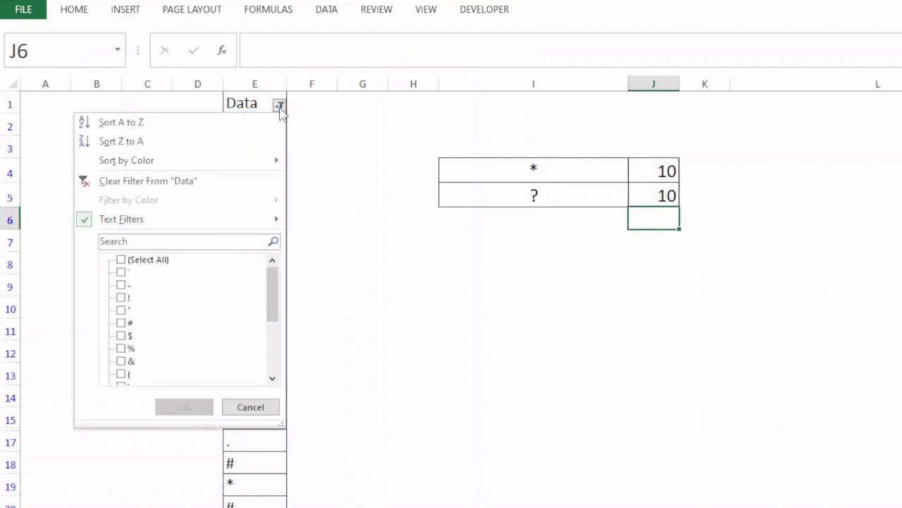
pyautogui.moveTo(155, 219)
pyautogui.click(342, 339)
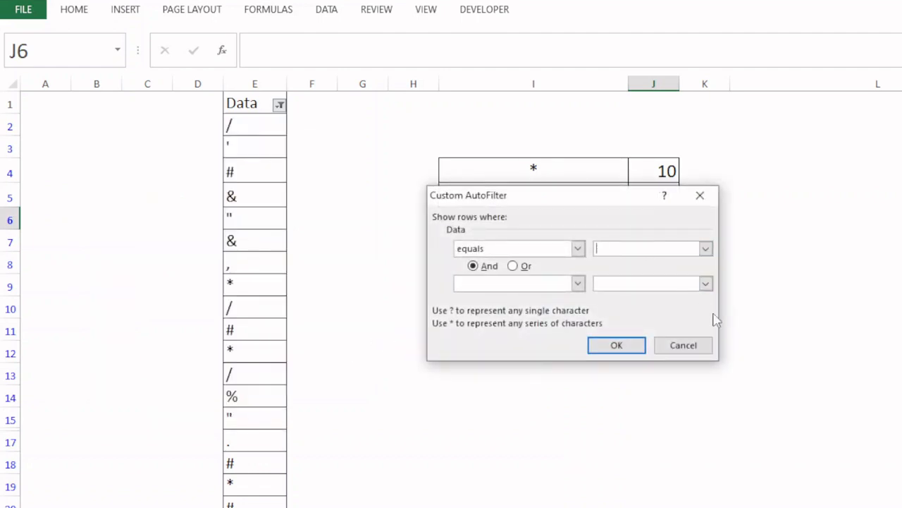
pyautogui.write('&')
pyautogui.press('Return')
pyautogui.moveTo(253, 130); pyautogui.dragTo(238, 329)
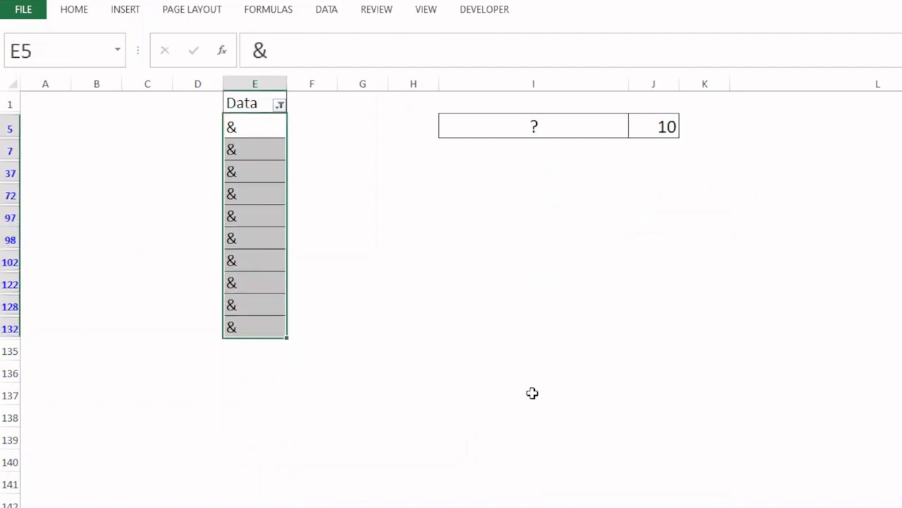
# Clear the filter from the Data column and return to cell A1
pyautogui.click(280, 105)
pyautogui.moveTo(180, 220)
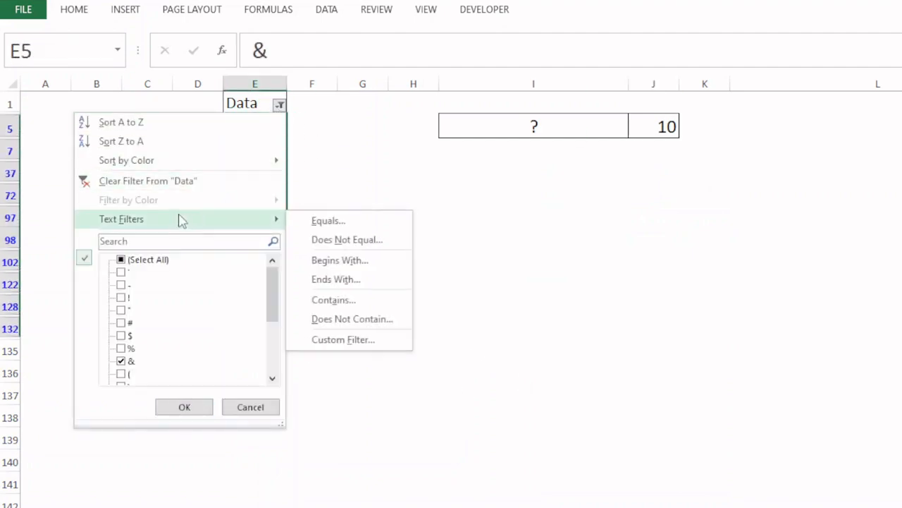
pyautogui.click(181, 181)
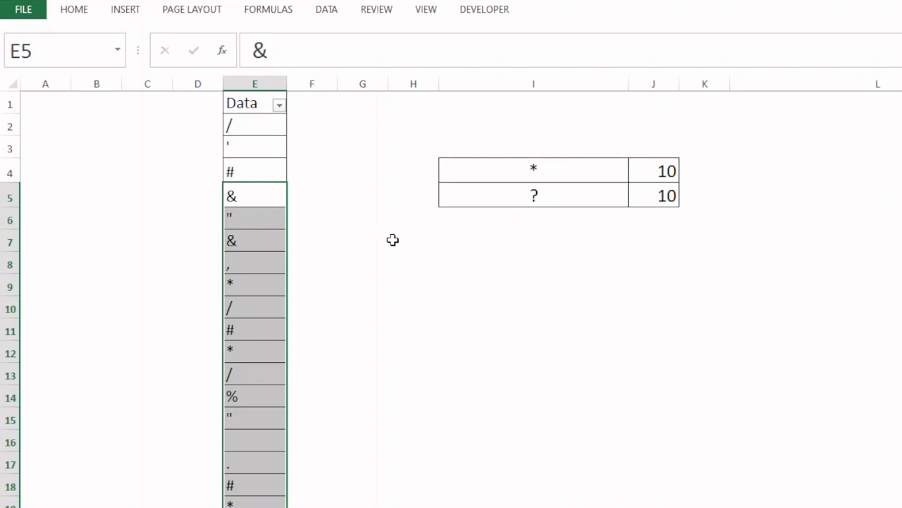
pyautogui.hotkey('ctrl', 'Home')
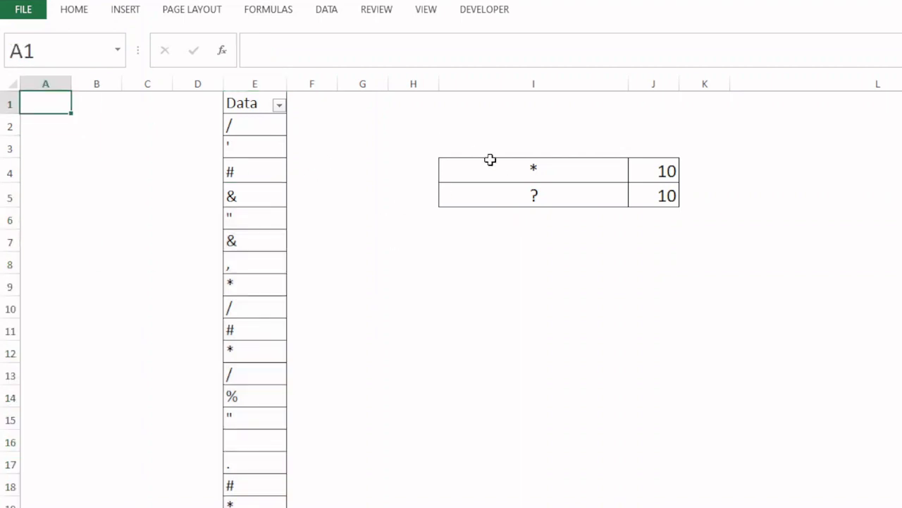
# Set the font colour of the entire sheet to black and return to cell A1
pyautogui.click(16, 84)
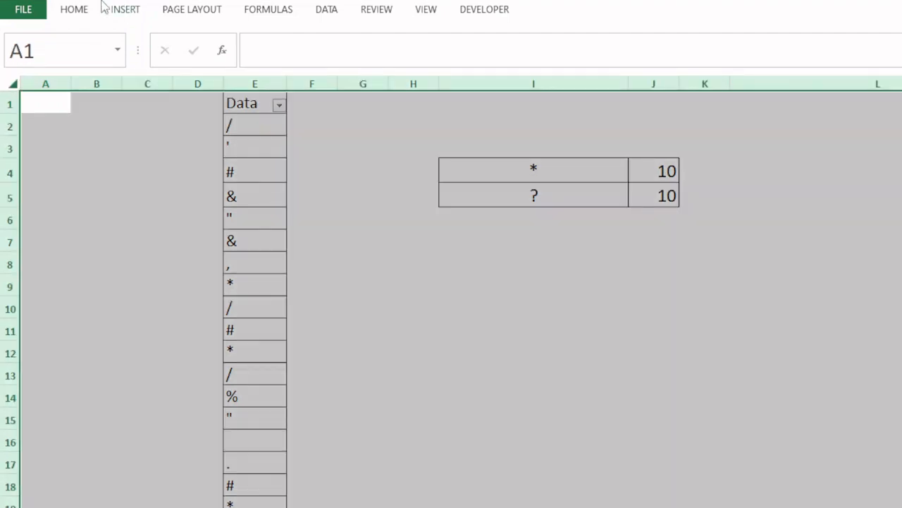
pyautogui.click(76, 12)
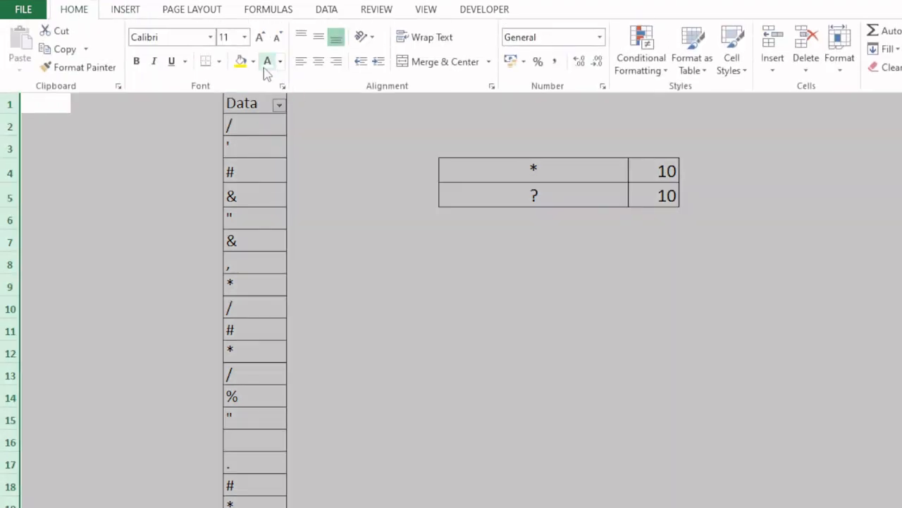
pyautogui.click(280, 61)
pyautogui.click(270, 82)
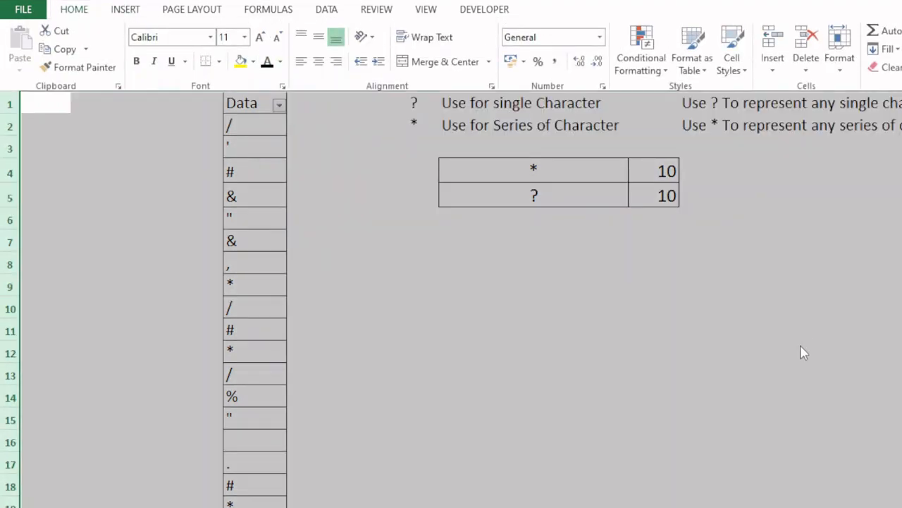
pyautogui.click(542, 290)
pyautogui.hotkey('ctrl', 'Home')
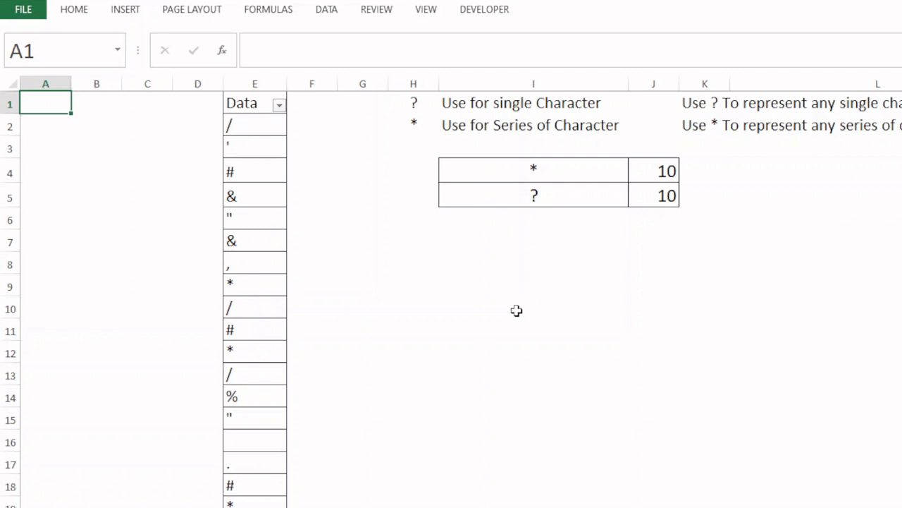
# Enter ~ in cell I9 and enlarge its font by several sizes
pyautogui.click(509, 288)
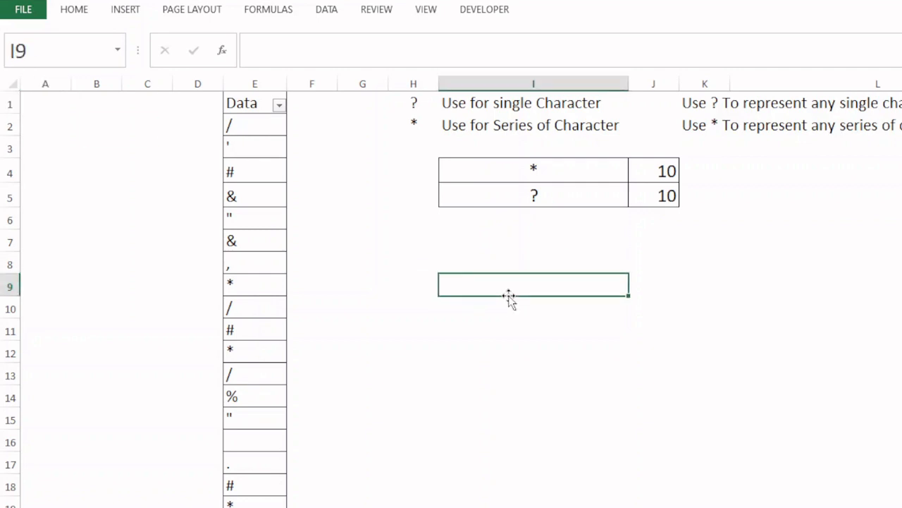
pyautogui.write('~')
pyautogui.press('Return')
pyautogui.click(450, 286)
pyautogui.click(85, 11)
pyautogui.click(256, 38)
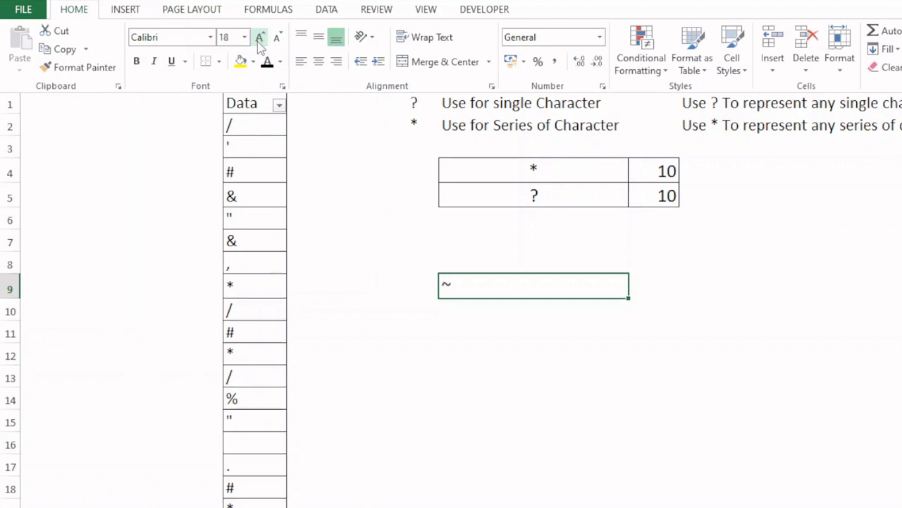
pyautogui.click(257, 38)
pyautogui.click(257, 38)
pyautogui.click(460, 286)
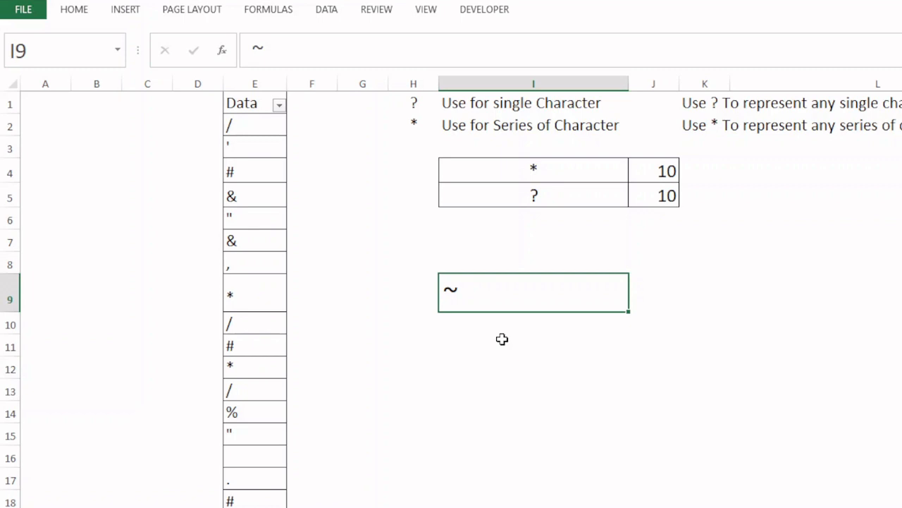
# Change the criterion in J4's COUNTIF formula to "~*" to count literal asterisks
pyautogui.click(280, 105)
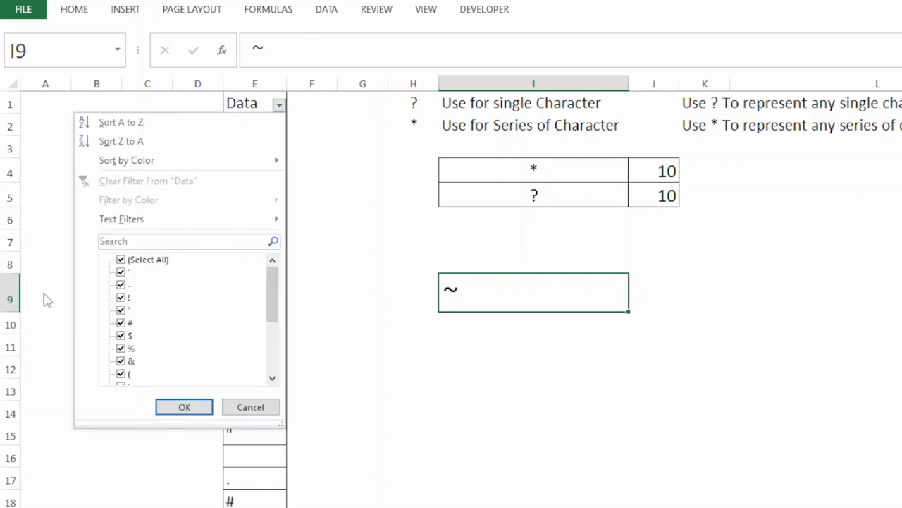
pyautogui.click(656, 174)
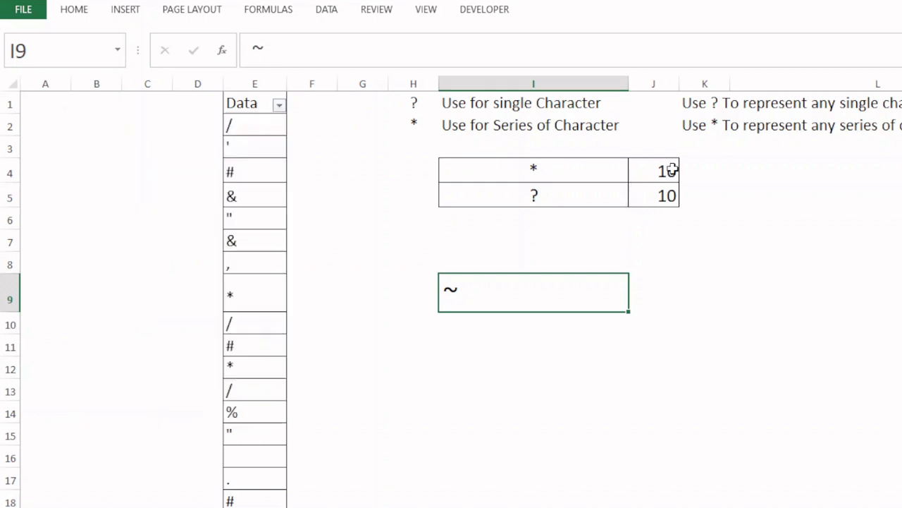
pyautogui.click(659, 173)
pyautogui.doubleClick(666, 172)
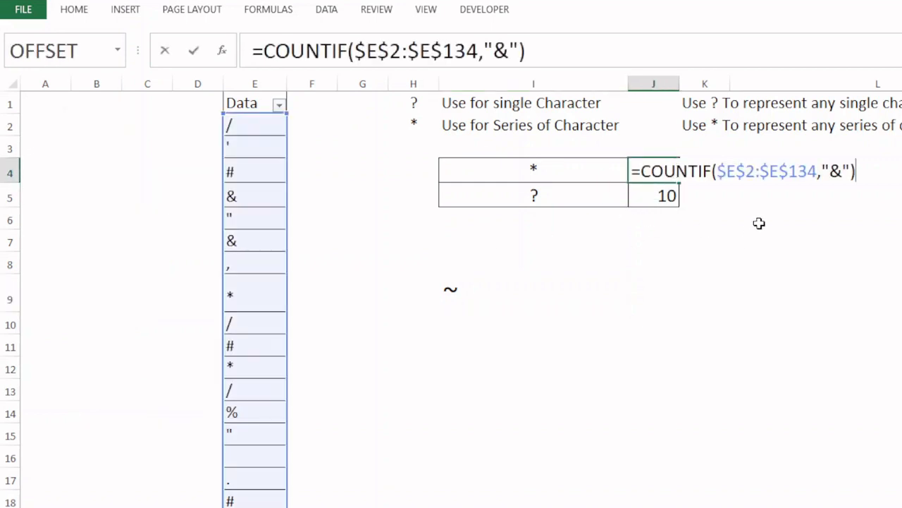
pyautogui.click(830, 171)
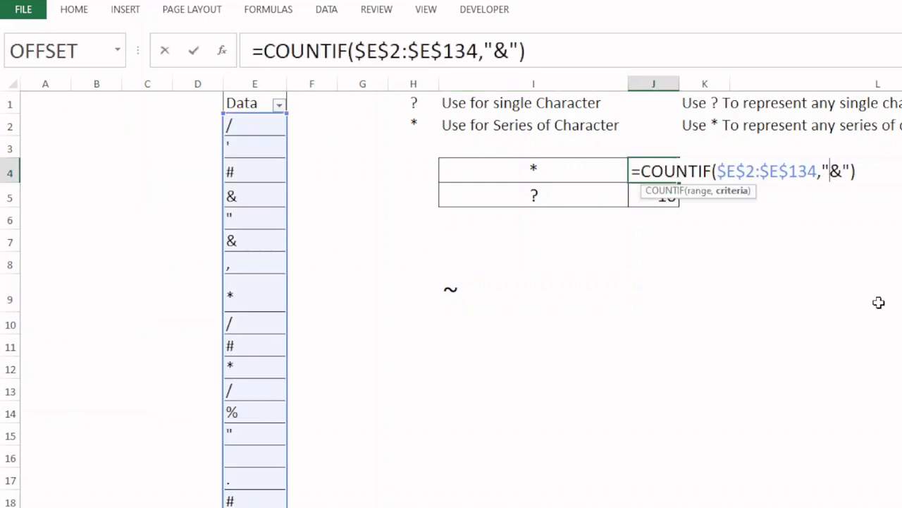
pyautogui.press('Delete')
pyautogui.write('~*')
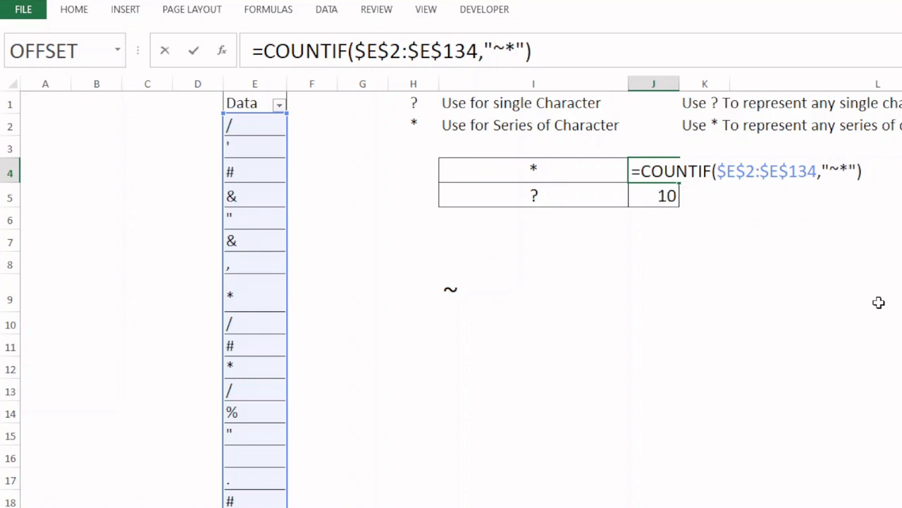
pyautogui.press('Return')
# Change the criterion in J5's COUNTIF formula to "~?" to count literal question marks, and select cell I9
pyautogui.press('F2')
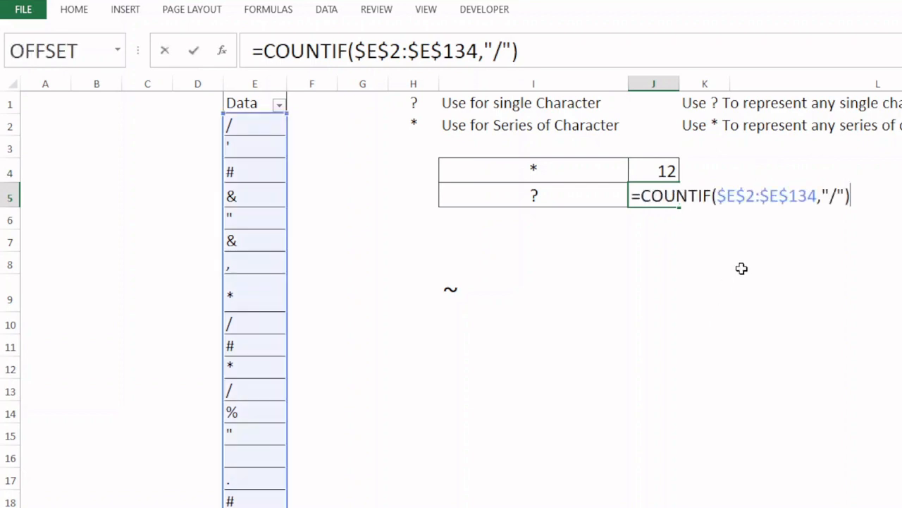
pyautogui.click(832, 195)
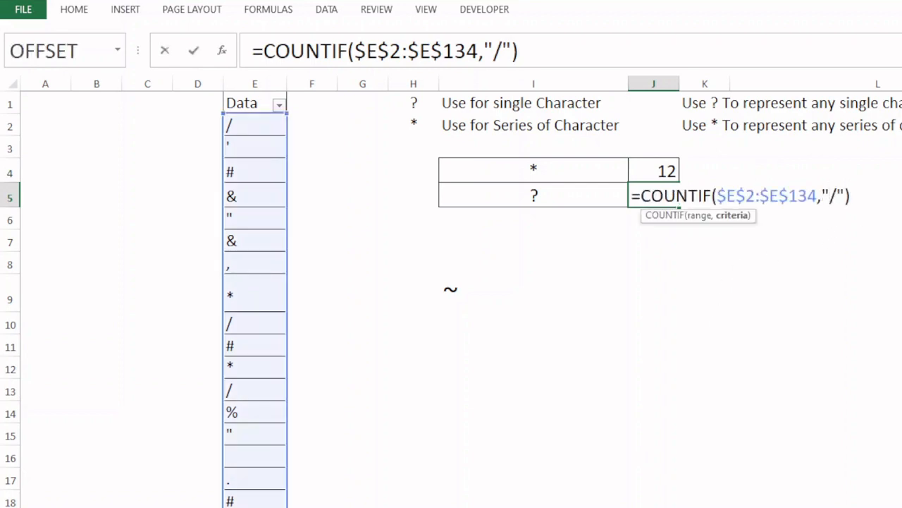
pyautogui.press('Delete')
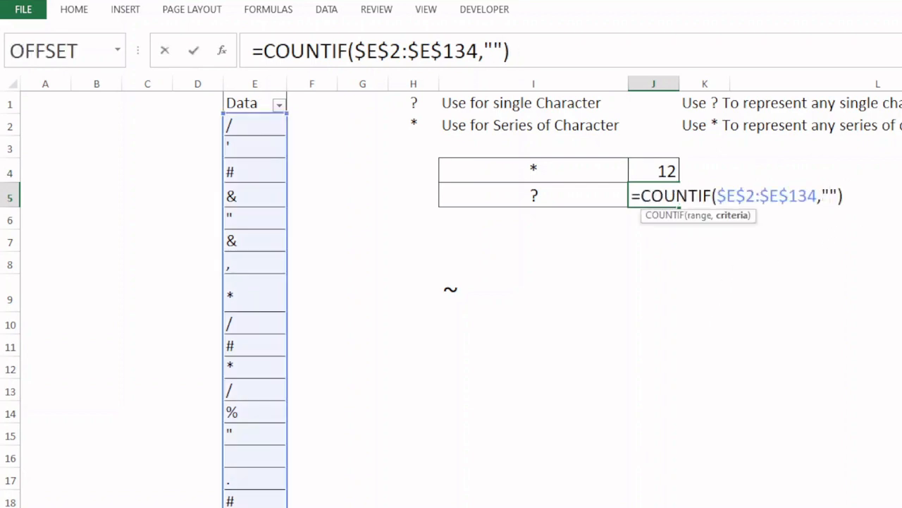
pyautogui.write('~')
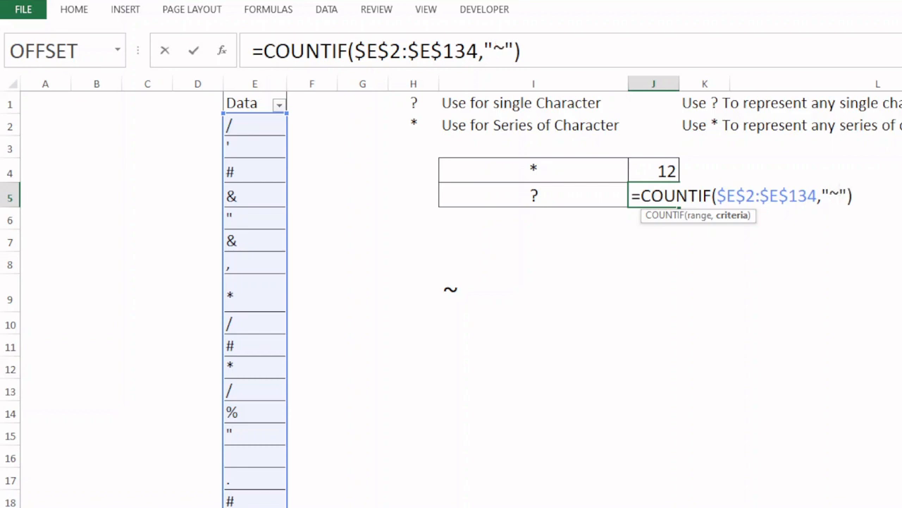
pyautogui.write('?')
pyautogui.press('Return')
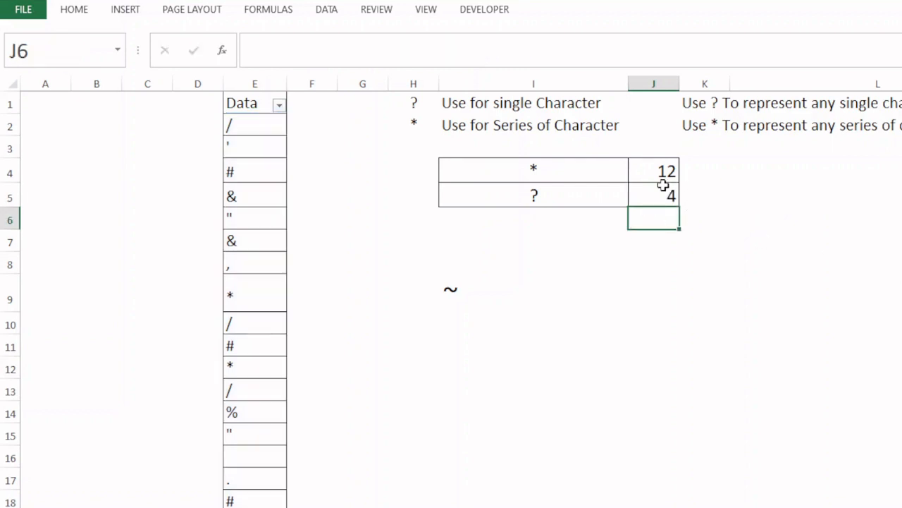
pyautogui.click(574, 309)
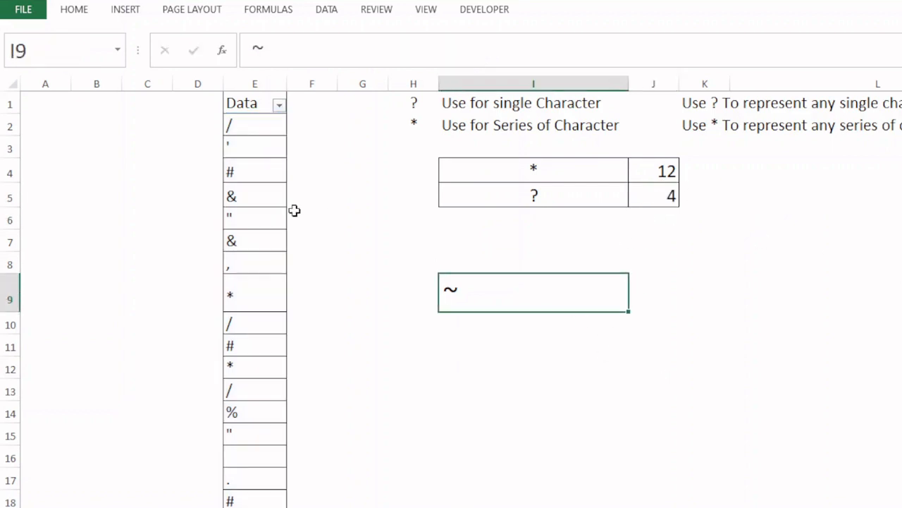
# Find literal asterisks in the sheet by searching for ~* and stepping through the matches, ending back at cell A1
pyautogui.hotkey('ctrl', 'f')
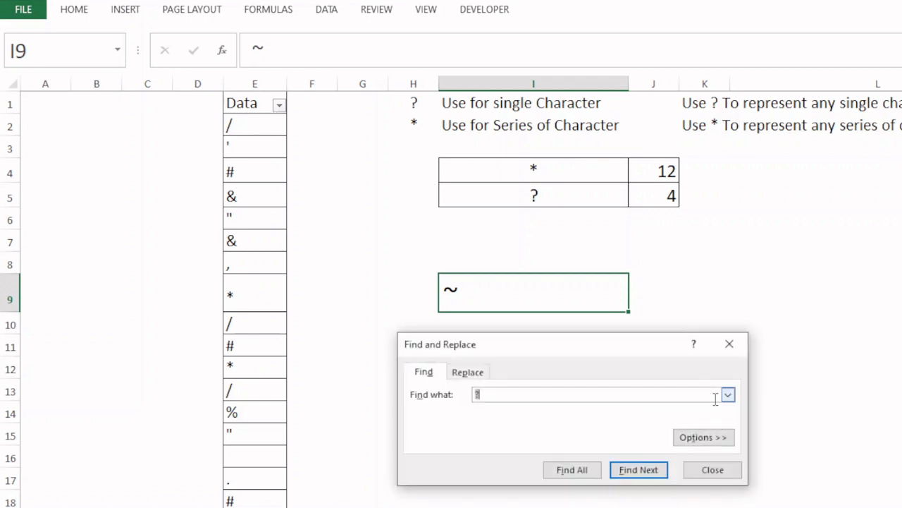
pyautogui.press('BackSpace')
pyautogui.press('Return')
pyautogui.press('Return')
pyautogui.press('Return')
pyautogui.press('Return')
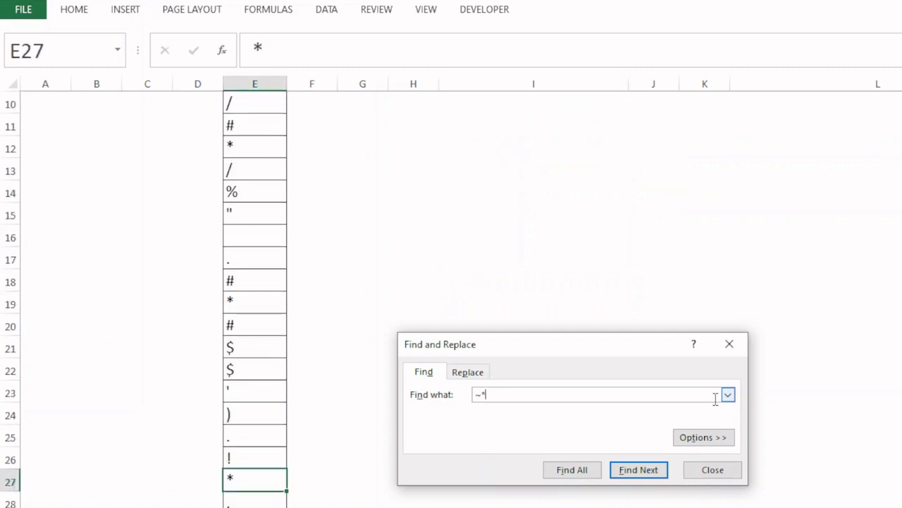
pyautogui.press('Return')
pyautogui.press('Return')
pyautogui.press('Return')
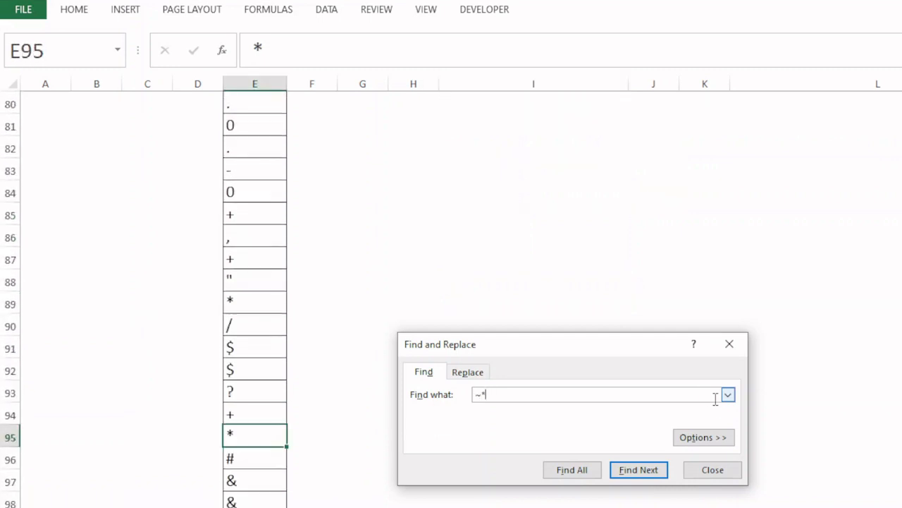
pyautogui.click(698, 470)
pyautogui.hotkey('ctrl', 'Home')
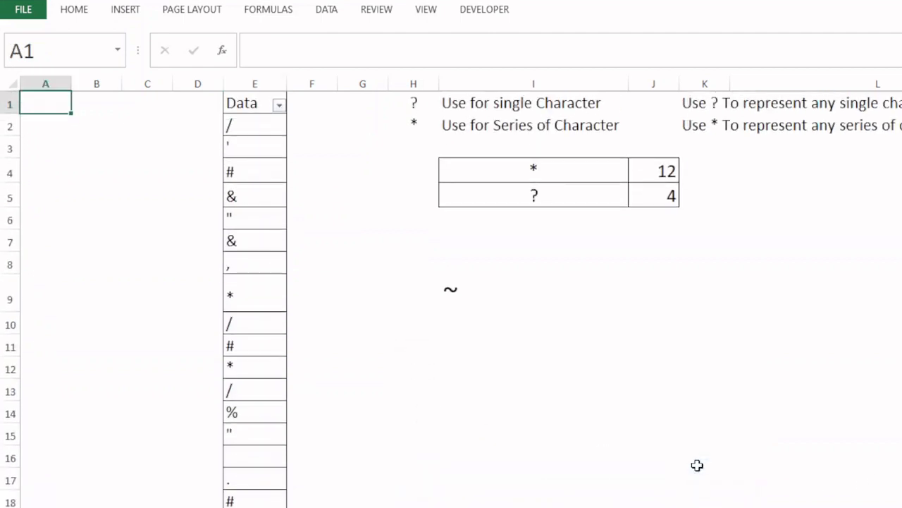
# Find literal question marks in the sheet by searching for ~? and stepping through the matches, ending back at cell A1
pyautogui.hotkey('ctrl', 'f')
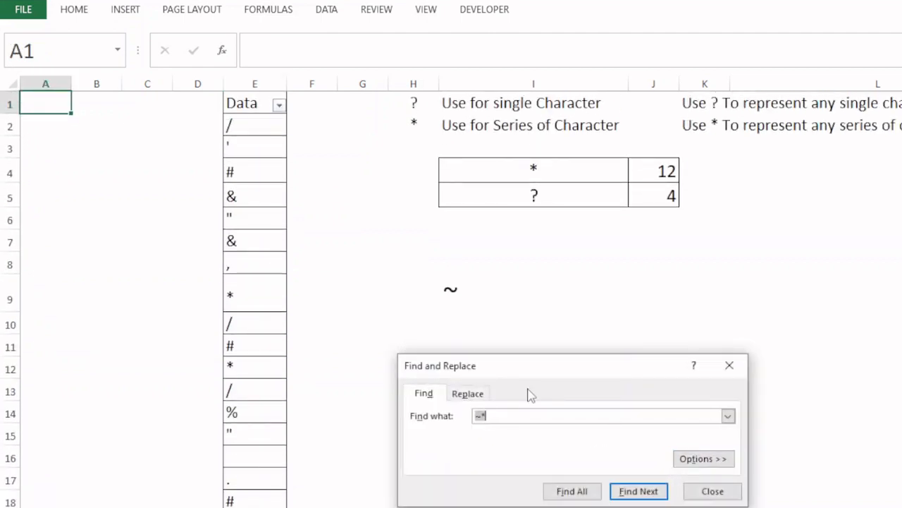
pyautogui.write('~?')
pyautogui.press('Return')
pyautogui.press('Return')
pyautogui.press('Return')
pyautogui.press('Return')
pyautogui.press('Return')
pyautogui.press('Return')
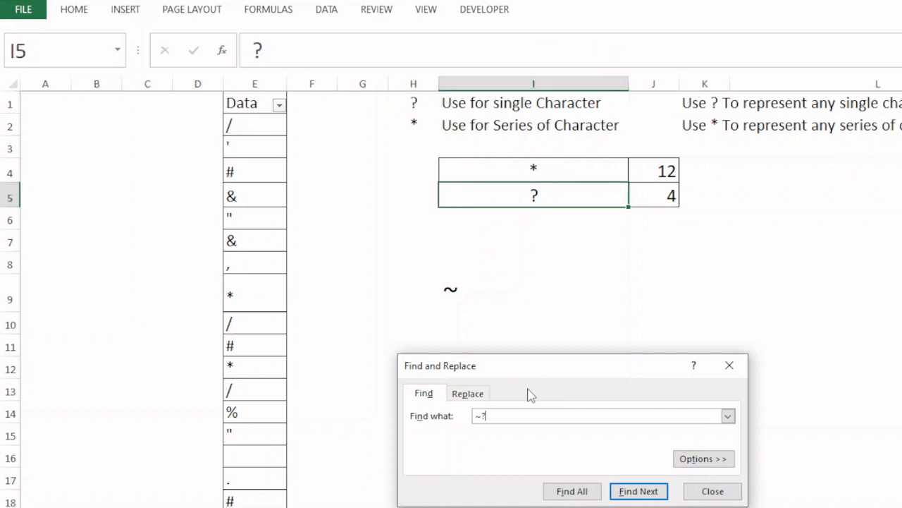
pyautogui.press('Return')
pyautogui.press('Return')
pyautogui.press('Return')
pyautogui.press('Return')
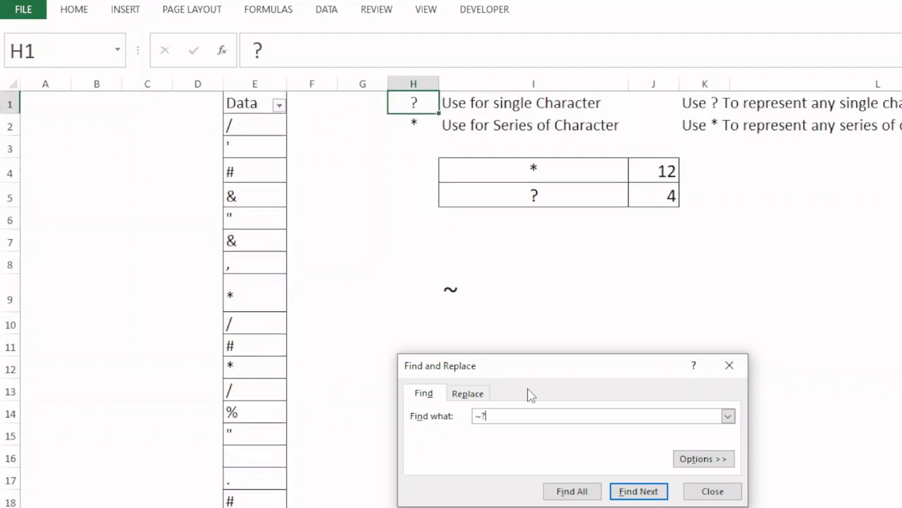
pyautogui.press('Return')
pyautogui.press('Return')
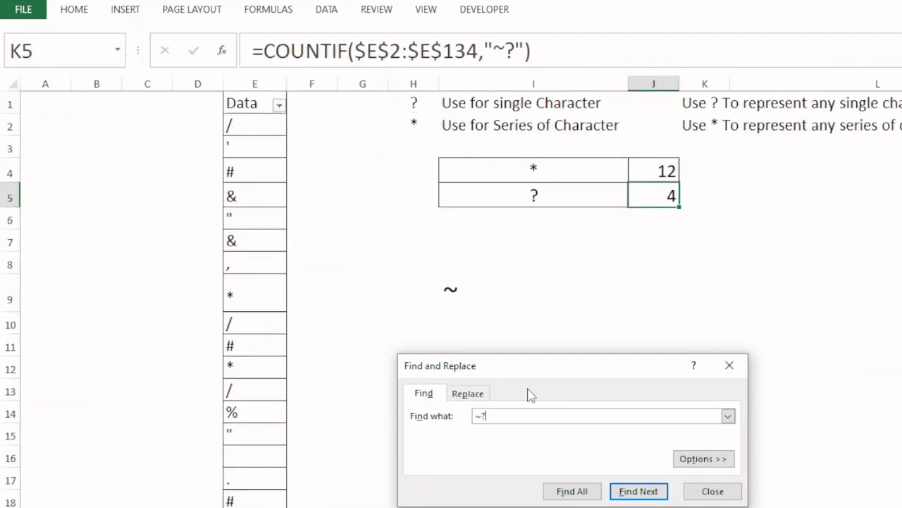
pyautogui.click(707, 491)
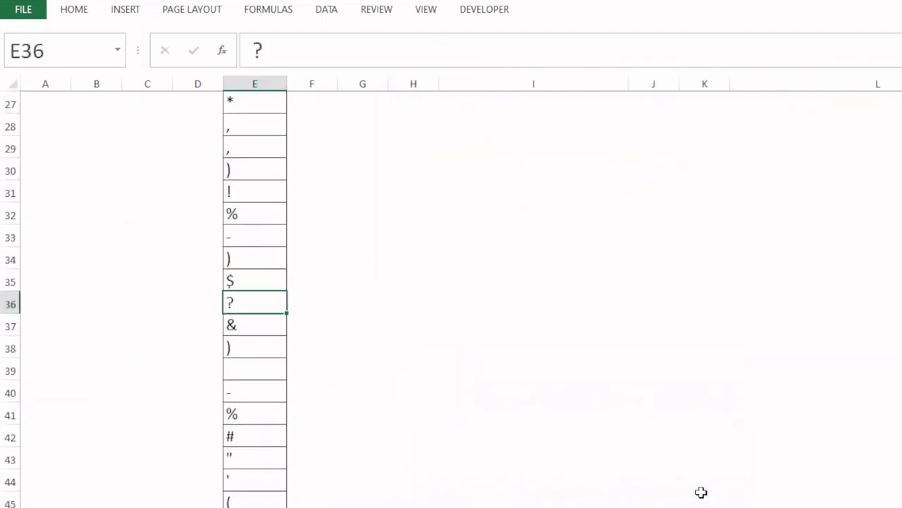
pyautogui.hotkey('ctrl', 'Home')
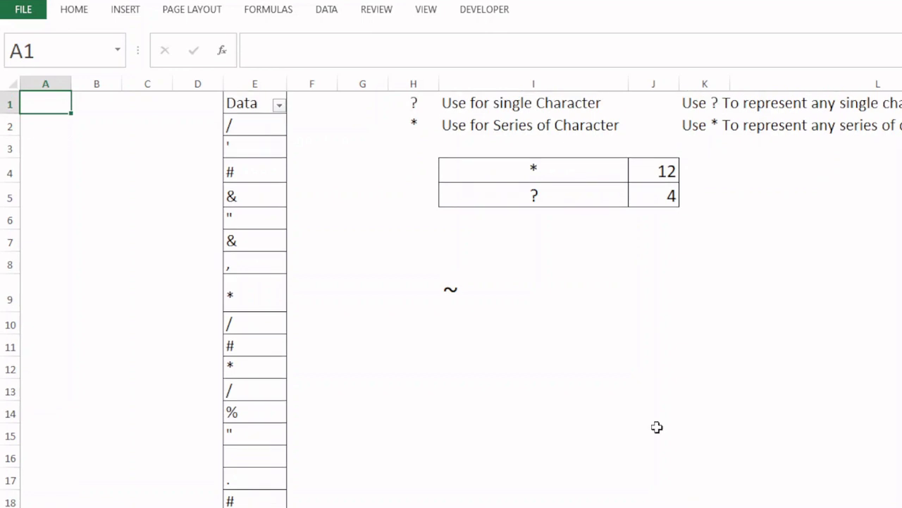
# Filter the Data column with the custom criterion equals ~* and select all the filtered asterisk cells
pyautogui.click(278, 105)
pyautogui.moveTo(155, 220)
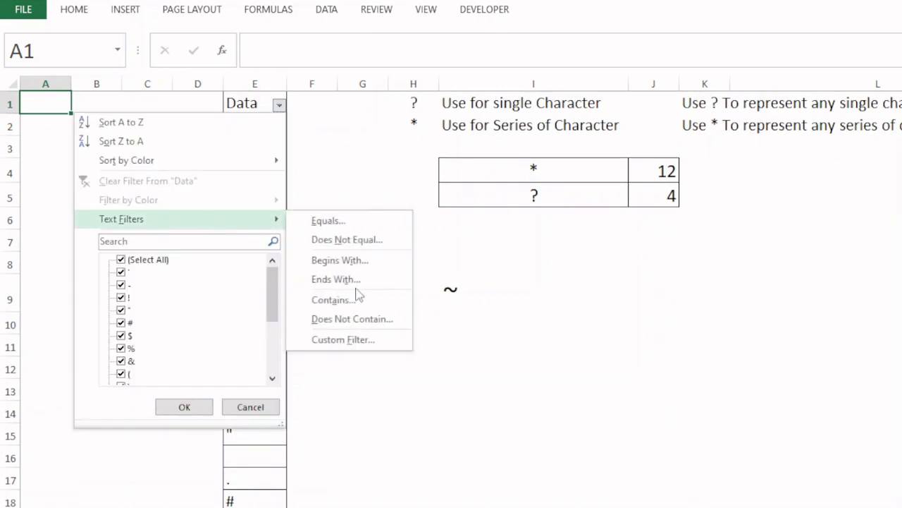
pyautogui.click(343, 340)
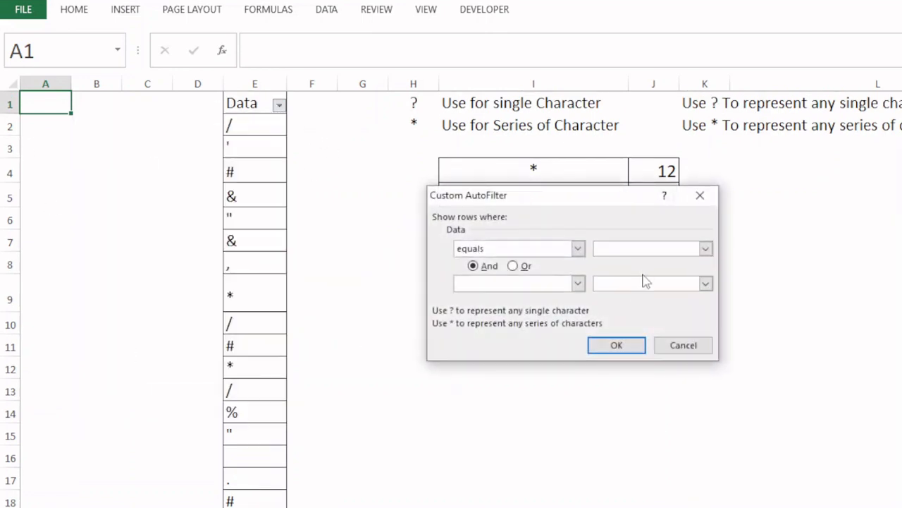
pyautogui.write('~*')
pyautogui.press('Return')
pyautogui.click(250, 143)
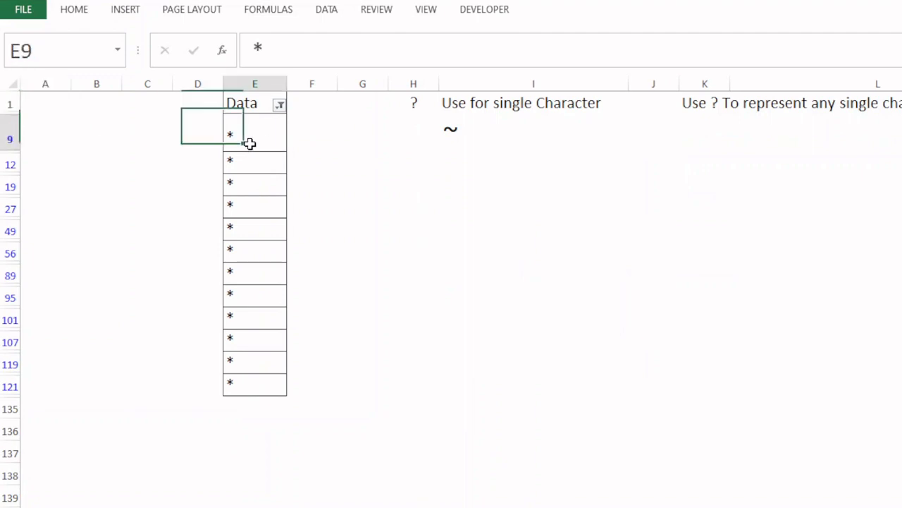
pyautogui.moveTo(250, 143); pyautogui.dragTo(239, 370)
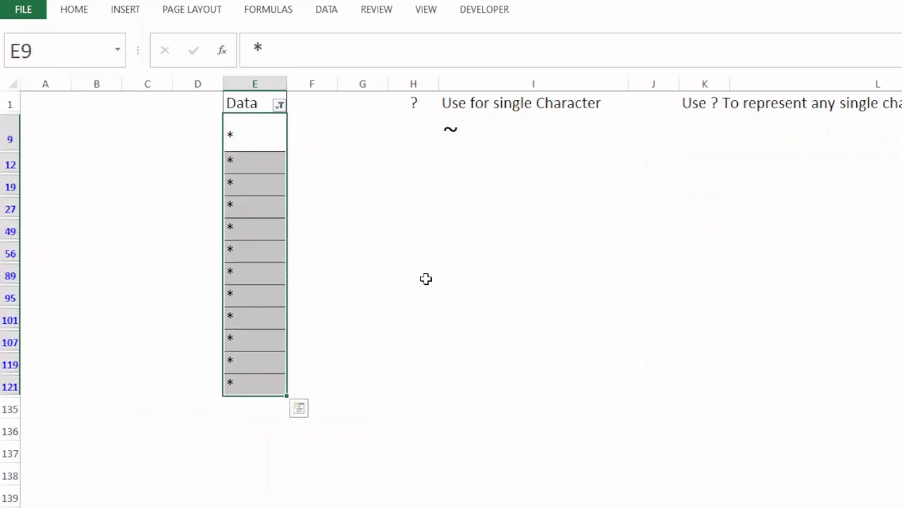
# Clear the filter from the Data column and select cell E3
pyautogui.click(280, 105)
pyautogui.click(169, 183)
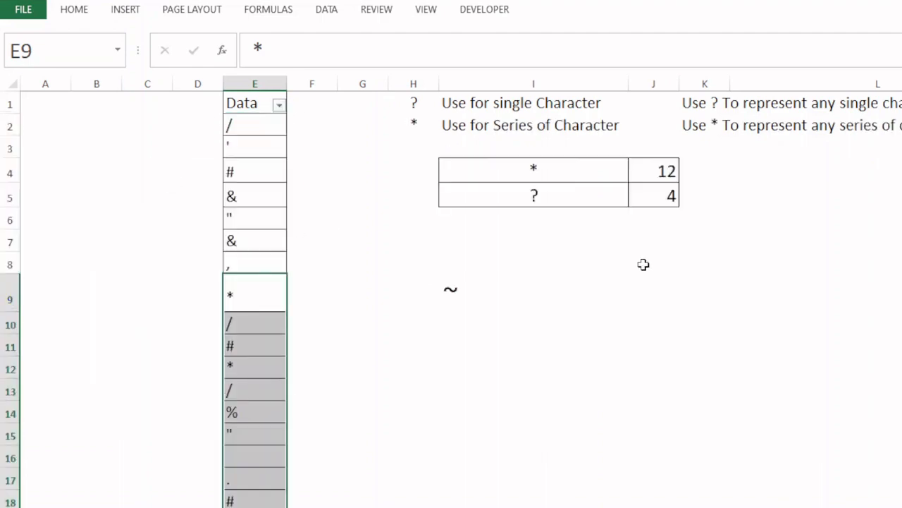
pyautogui.click(261, 145)
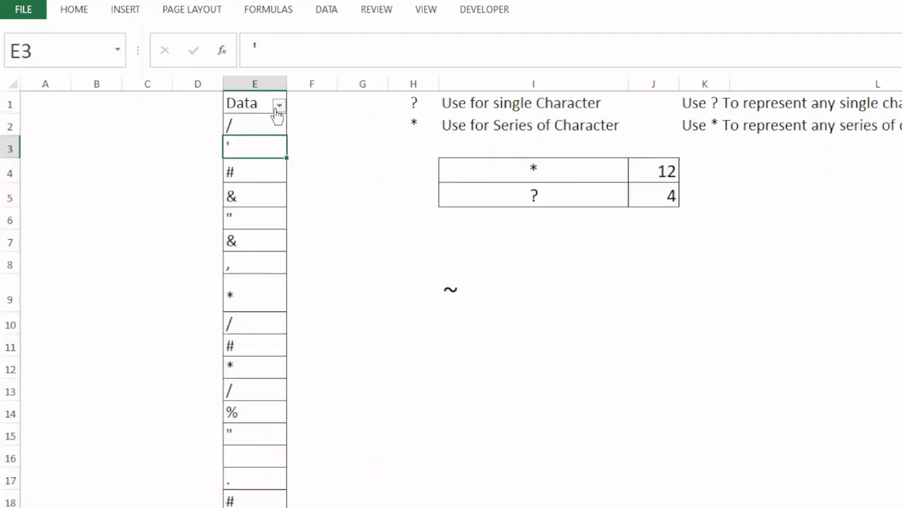
# Filter the Data column with the custom criterion equals ~? and select all the filtered question mark cells
pyautogui.click(279, 106)
pyautogui.moveTo(197, 221)
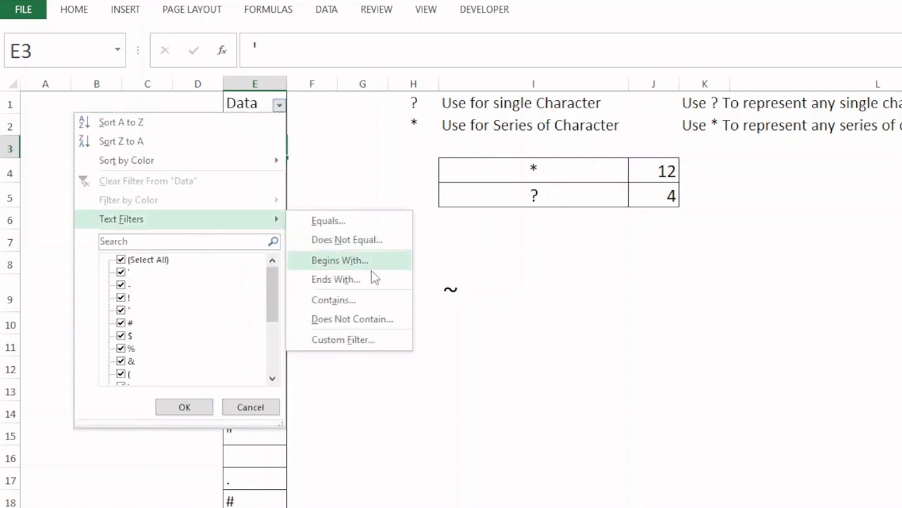
pyautogui.click(351, 341)
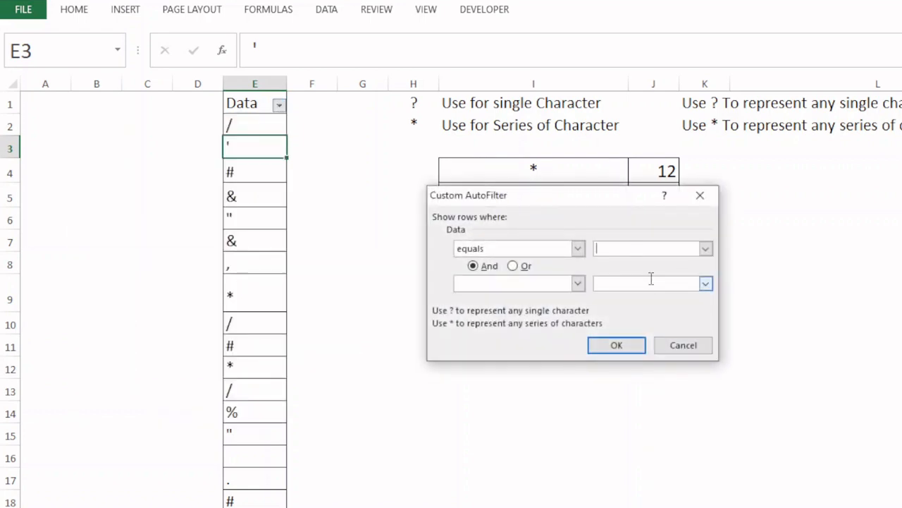
pyautogui.write('~?')
pyautogui.press('Return')
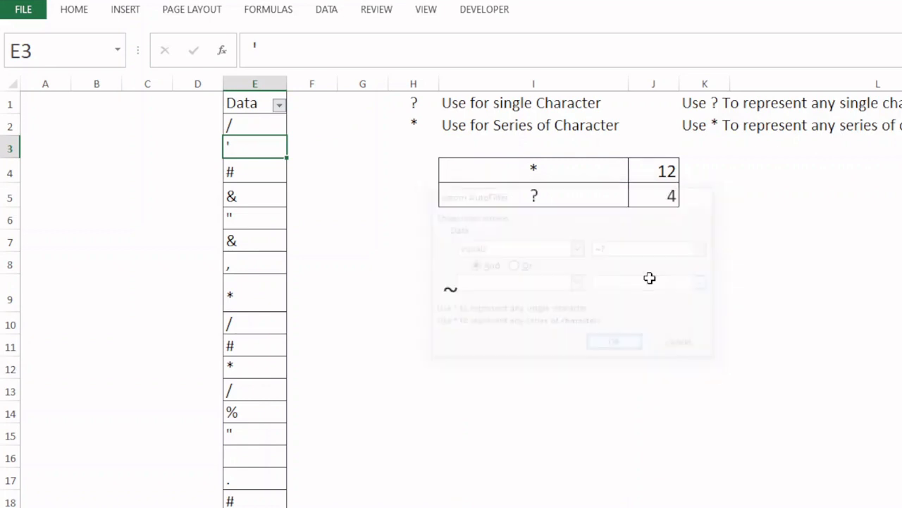
pyautogui.moveTo(251, 125); pyautogui.dragTo(254, 193)
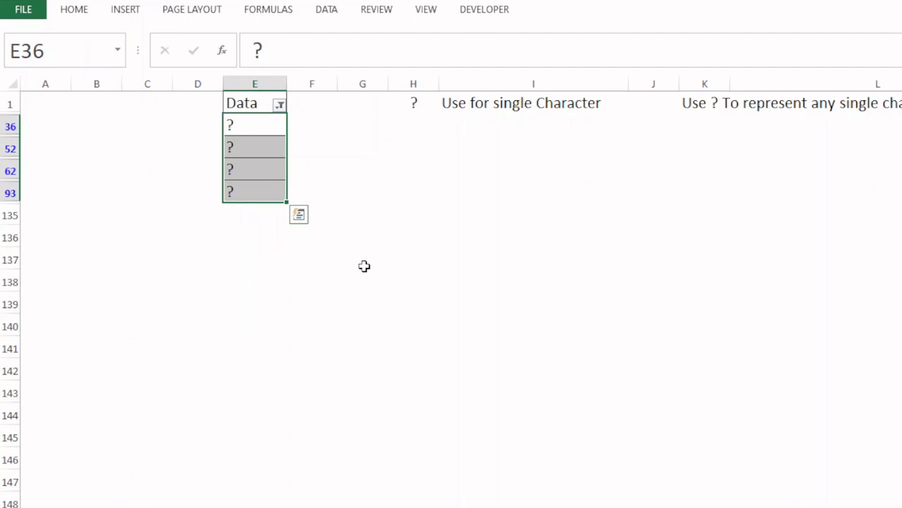
# Clear the filter from the Data column, and select the COUNTIF cell J5 followed by the tilde cell I9
pyautogui.click(280, 105)
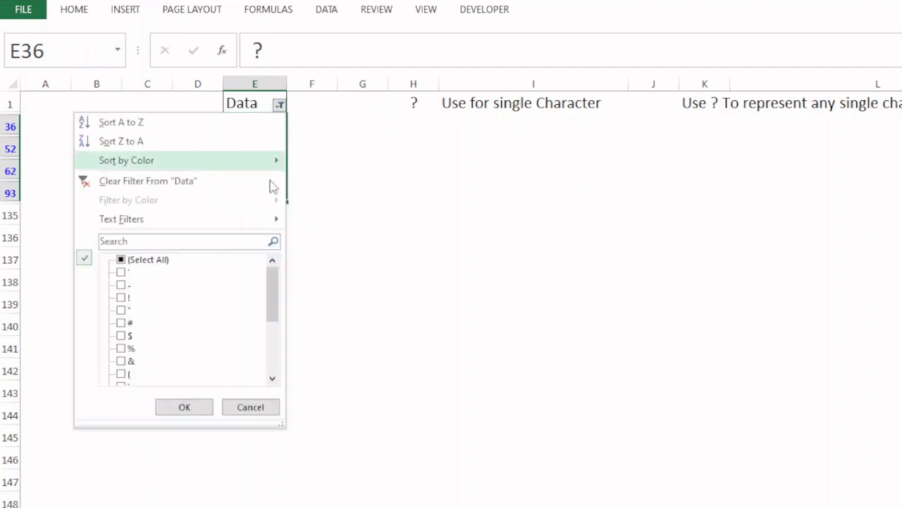
pyautogui.click(168, 182)
pyautogui.click(656, 199)
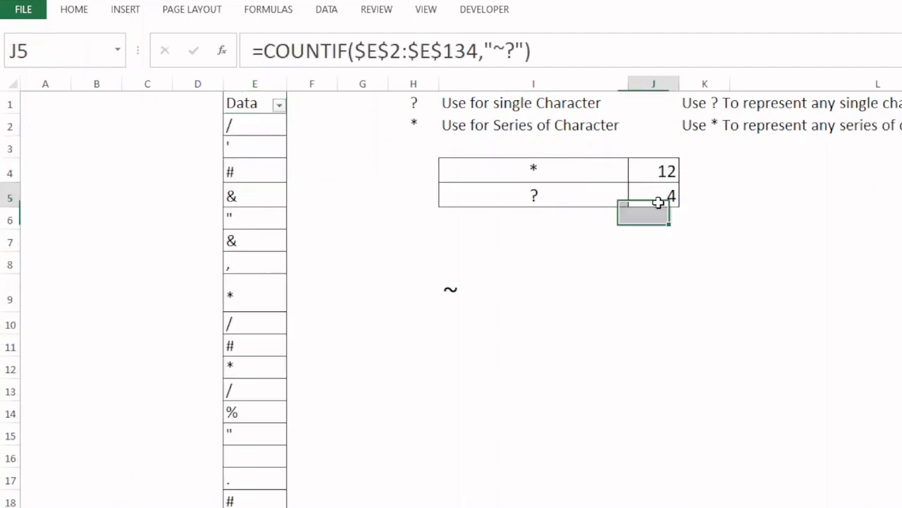
pyautogui.click(453, 289)
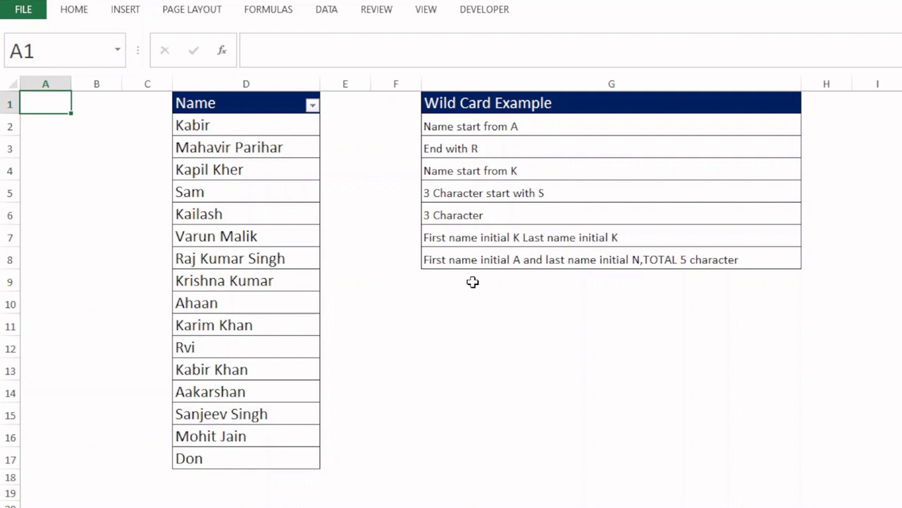
# On the Wild Card Example sheet, filter the Name column for names starting with A using the custom criterion equals A*
pyautogui.click(312, 107)
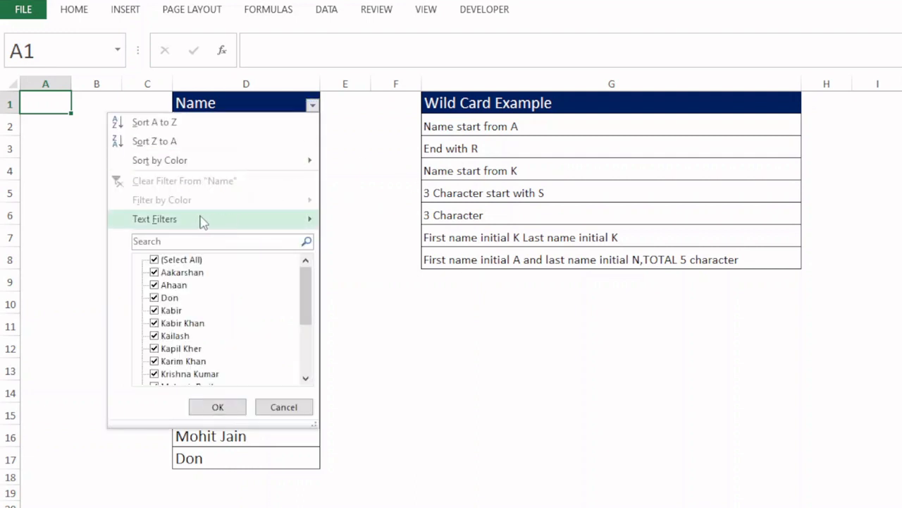
pyautogui.moveTo(264, 218)
pyautogui.click(381, 340)
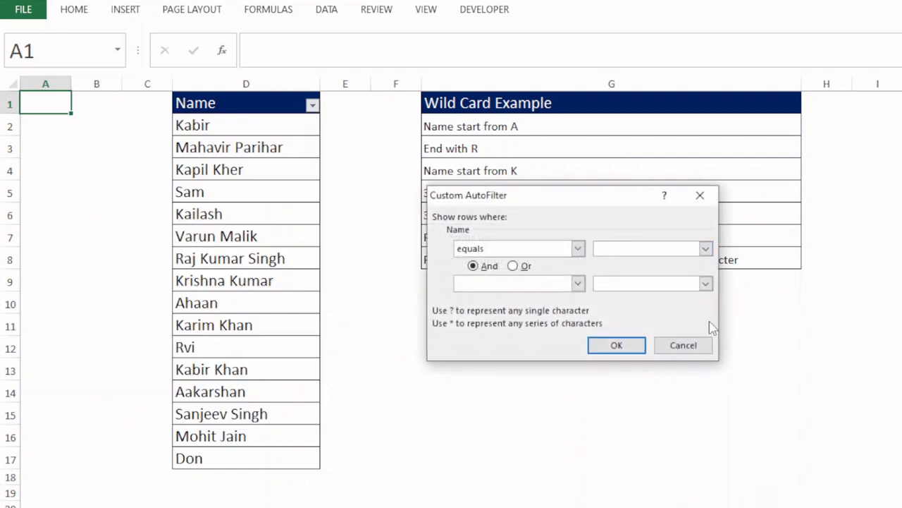
pyautogui.write('A*')
pyautogui.press('Return')
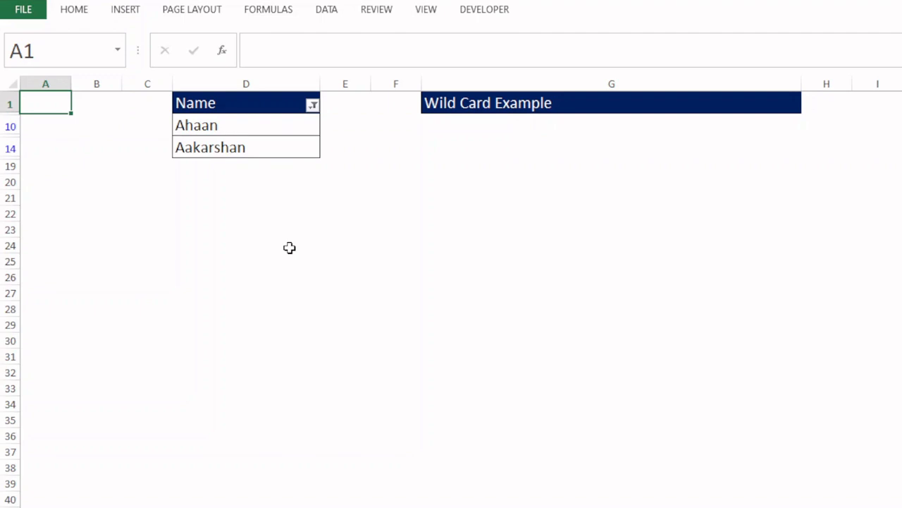
# Clear the current Name filter and filter the column for names ending in R using the custom criterion equals *r
pyautogui.click(312, 104)
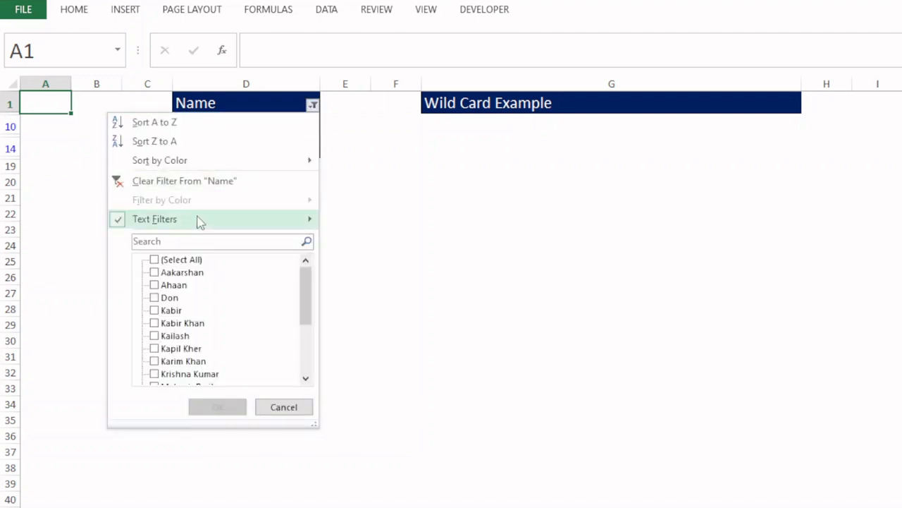
pyautogui.click(226, 181)
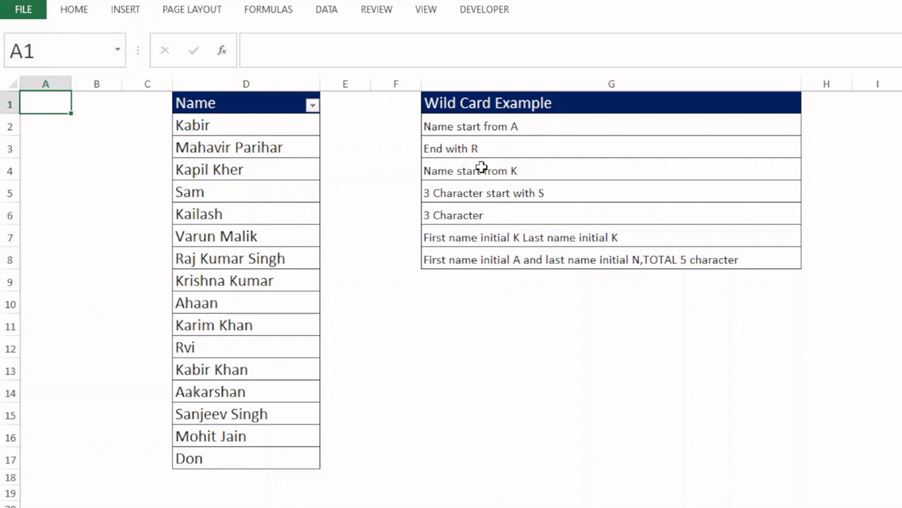
pyautogui.click(312, 105)
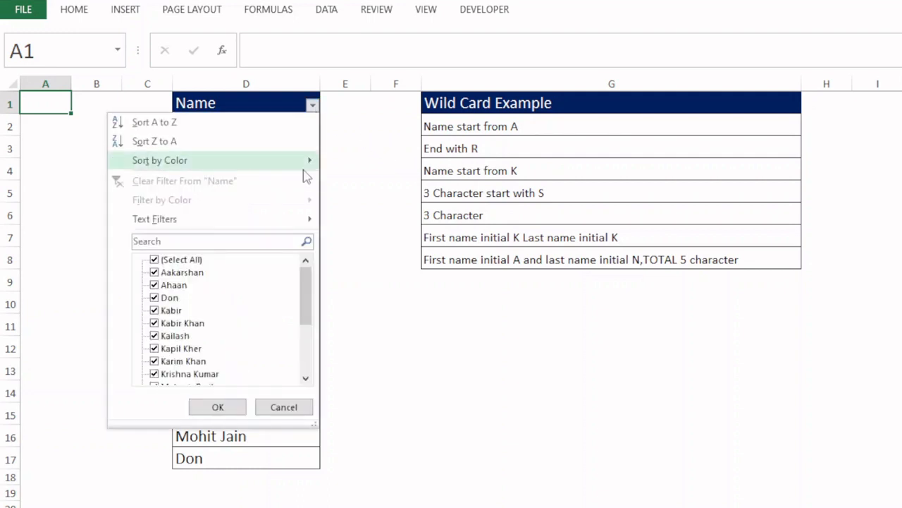
pyautogui.moveTo(229, 233)
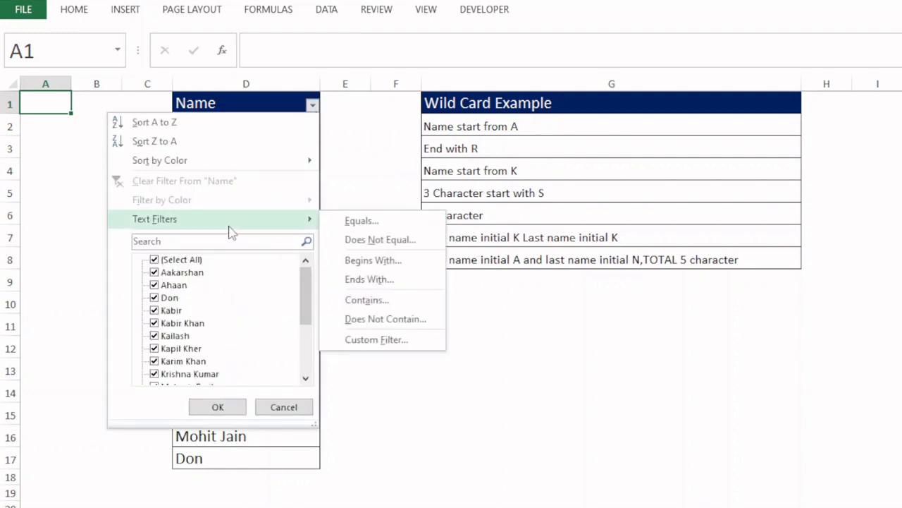
pyautogui.click(362, 342)
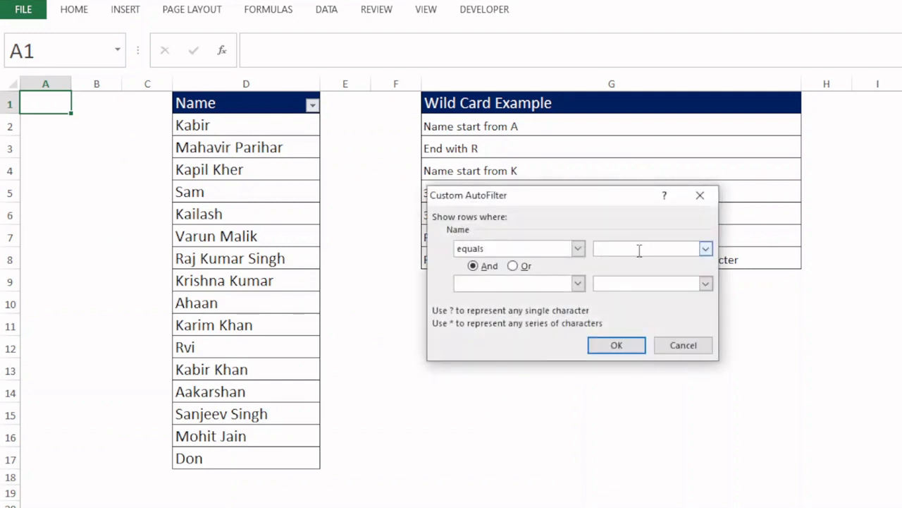
pyautogui.write('*r')
pyautogui.press('Return')
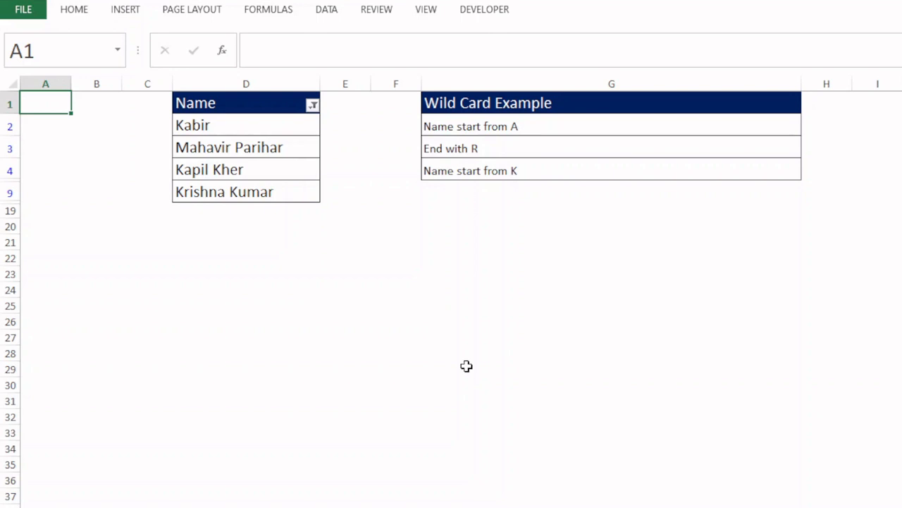
# Clear the current Name filter and filter the column for names starting with K using the custom criterion equals k*
pyautogui.click(312, 105)
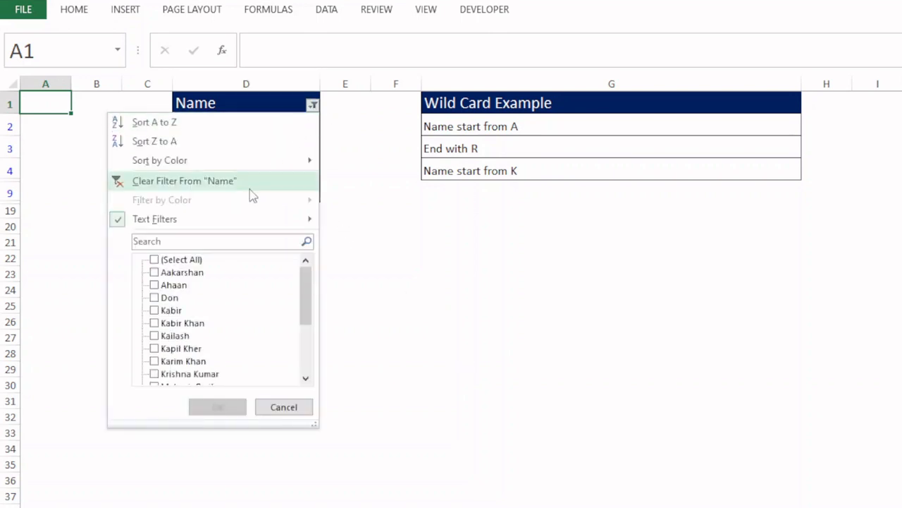
pyautogui.click(192, 182)
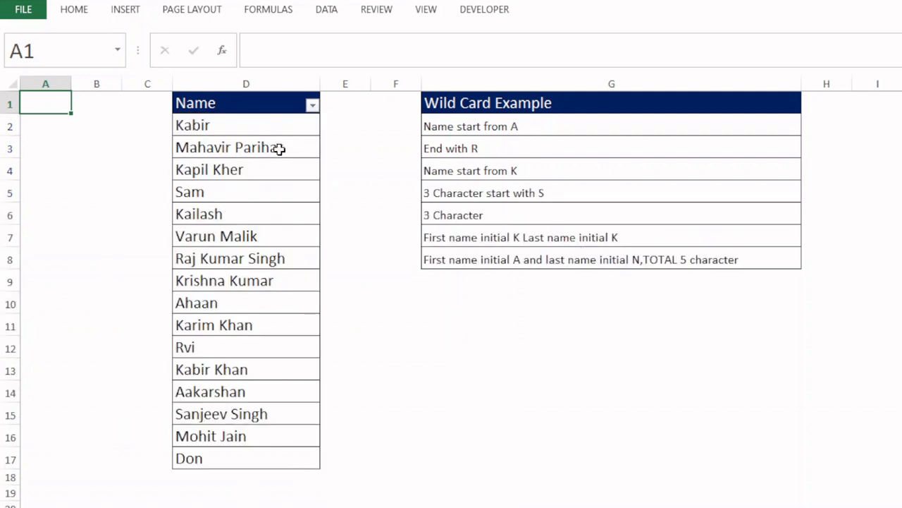
pyautogui.click(313, 108)
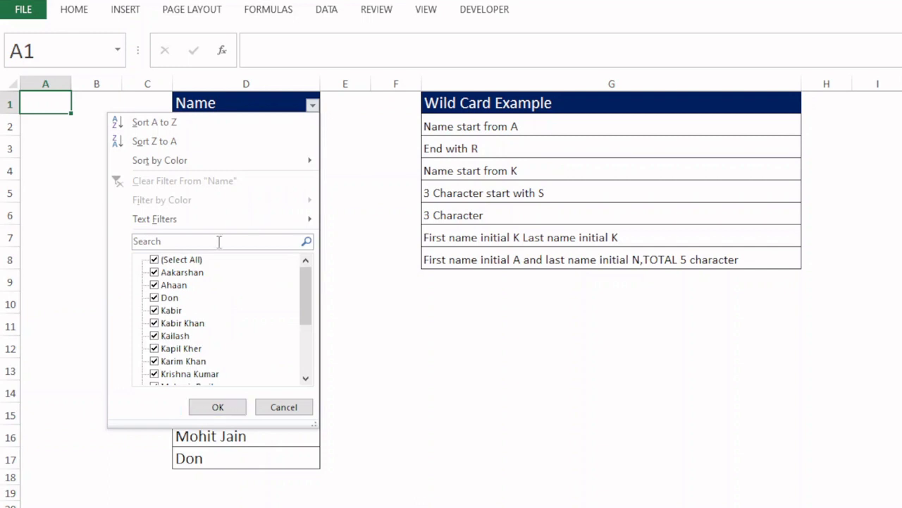
pyautogui.moveTo(303, 219)
pyautogui.click(374, 339)
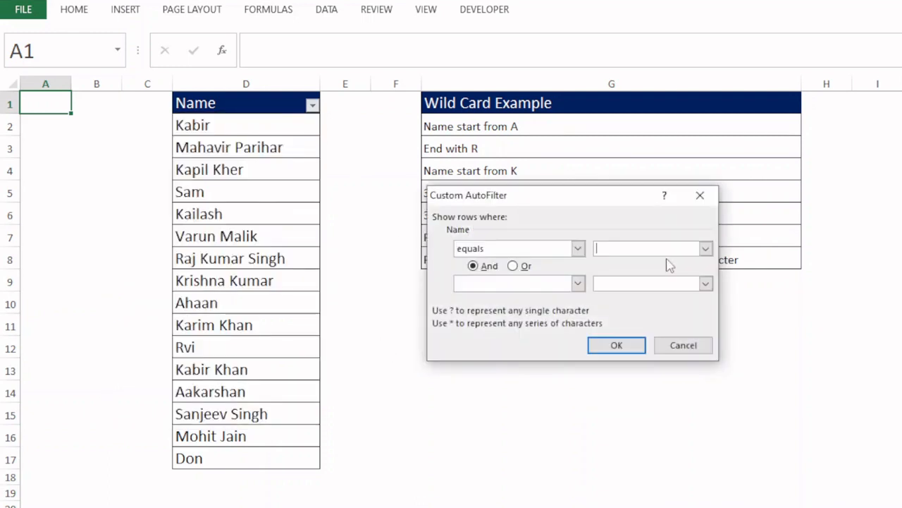
pyautogui.write('k*')
pyautogui.press('Return')
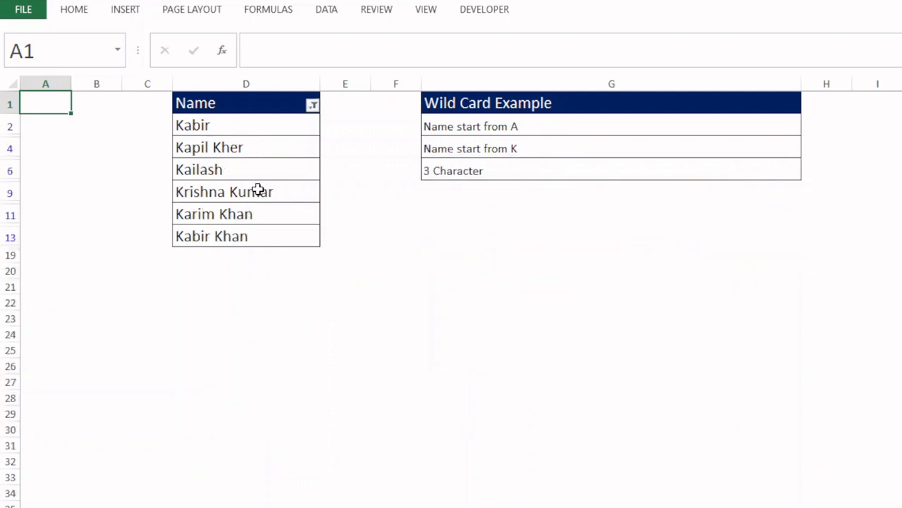
# Clear the K filter and filter the Name column for three-character names starting with S using the custom criterion equals s??
pyautogui.click(311, 118)
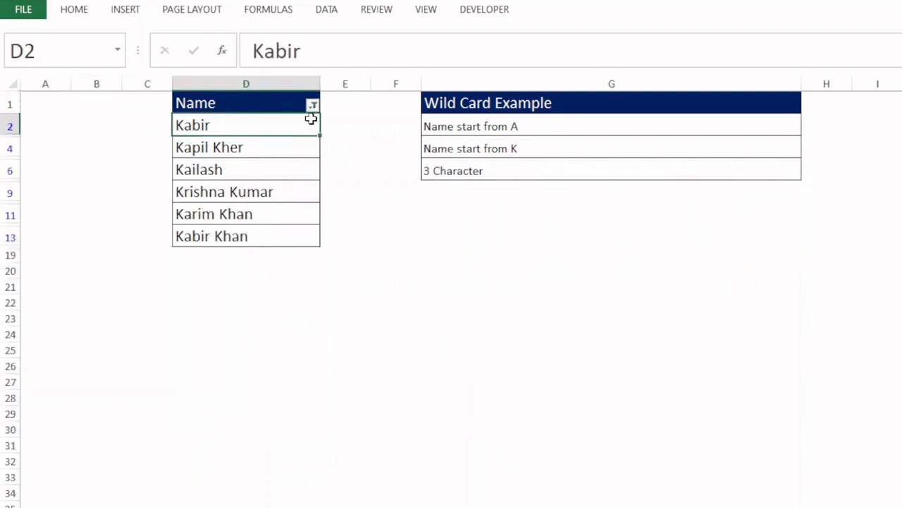
pyautogui.click(312, 105)
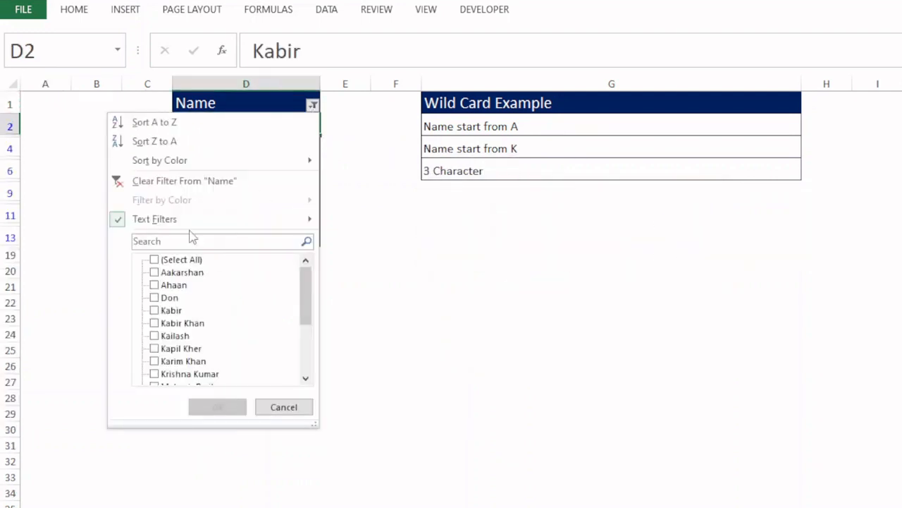
pyautogui.click(207, 182)
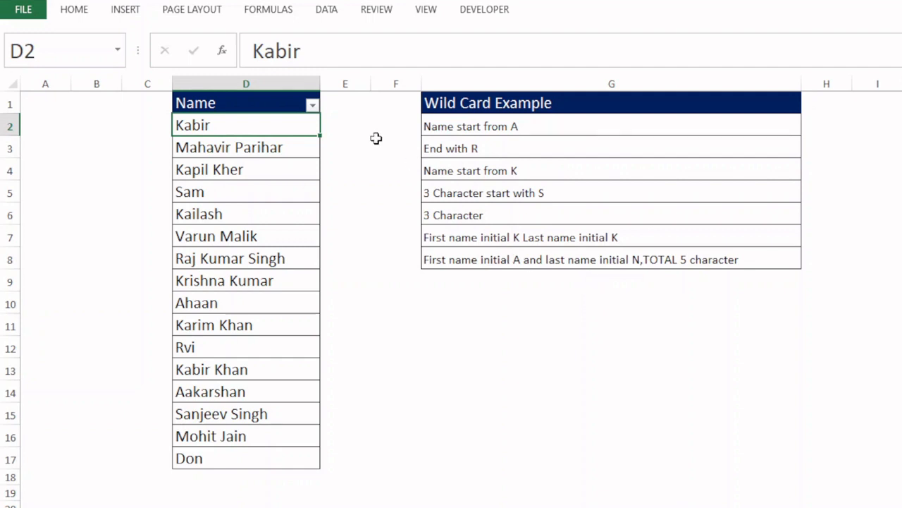
pyautogui.click(312, 105)
pyautogui.moveTo(206, 224)
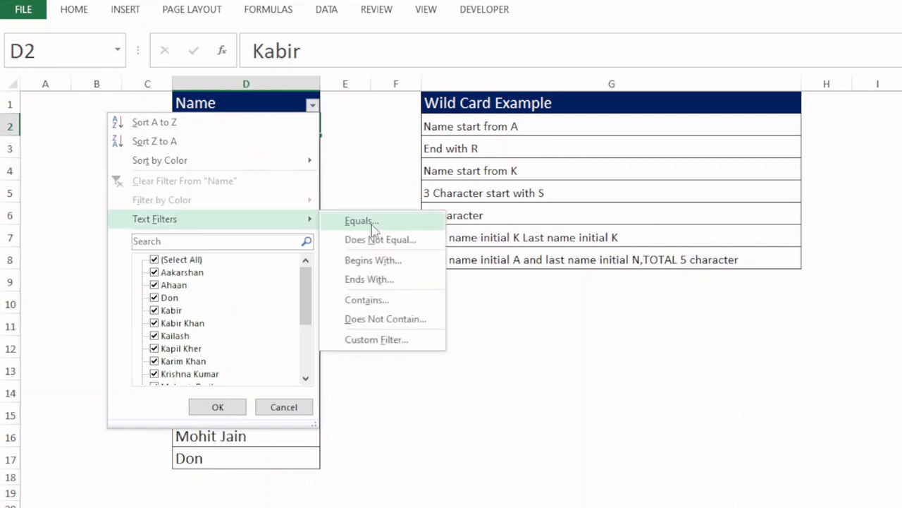
pyautogui.click(379, 342)
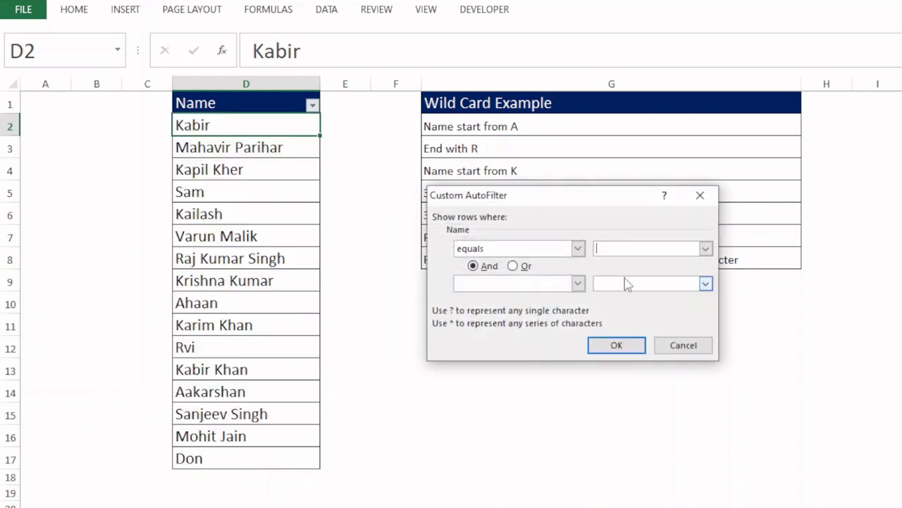
pyautogui.moveTo(562, 190); pyautogui.dragTo(572, 222)
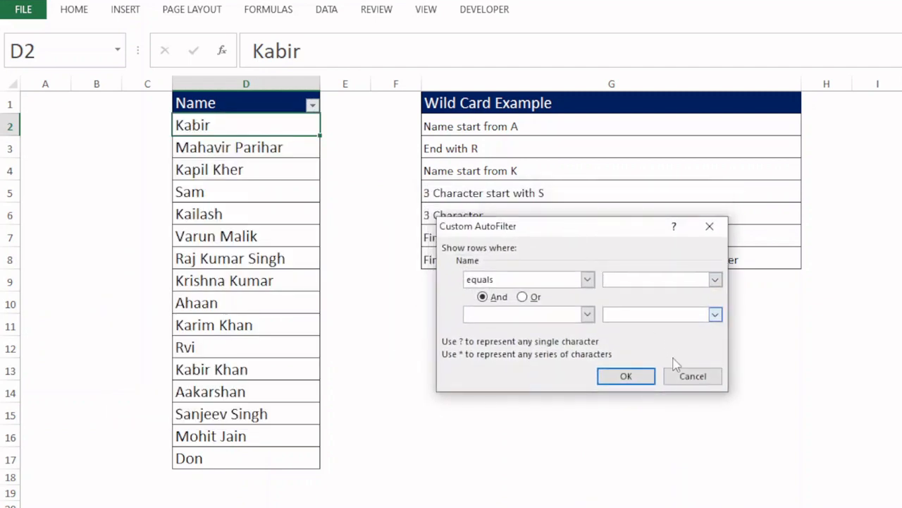
pyautogui.write('s')
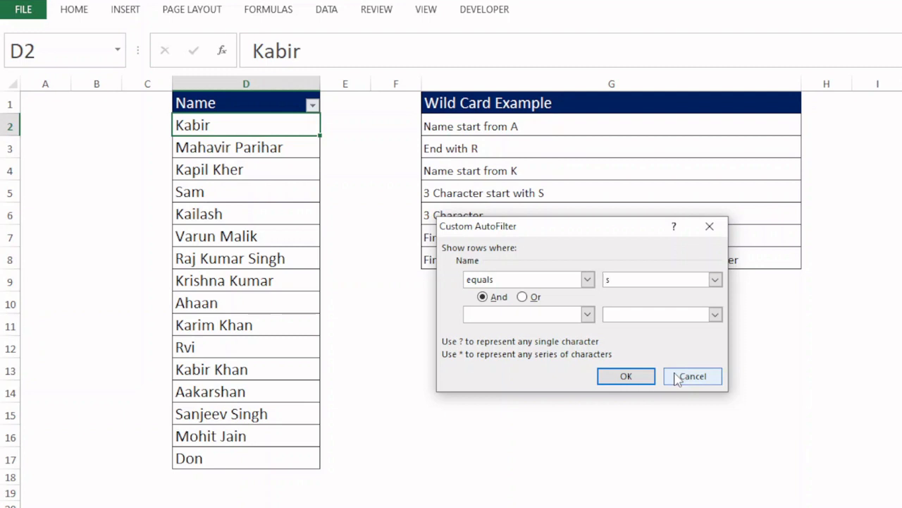
pyautogui.write('??')
pyautogui.click(627, 378)
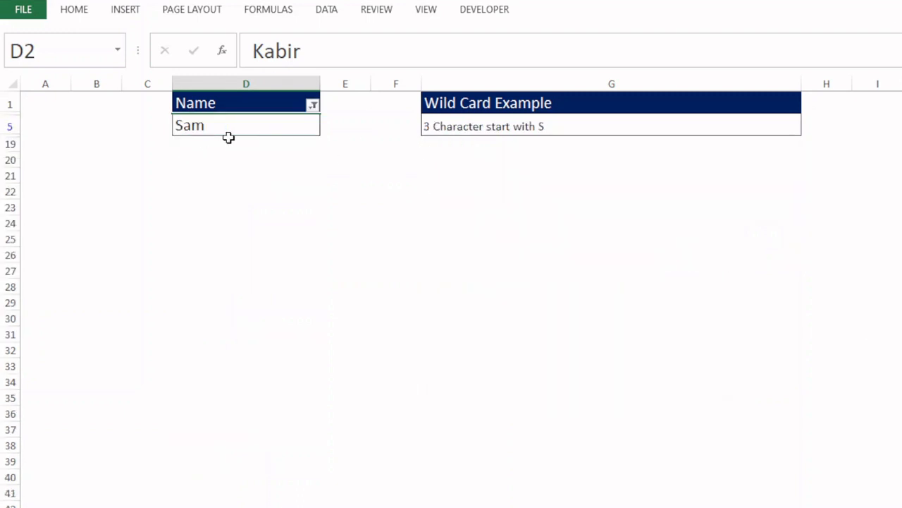
# Clear the S filter and, for the 3 Character example in G6, filter the Name column using the custom criterion equals ???
pyautogui.click(313, 105)
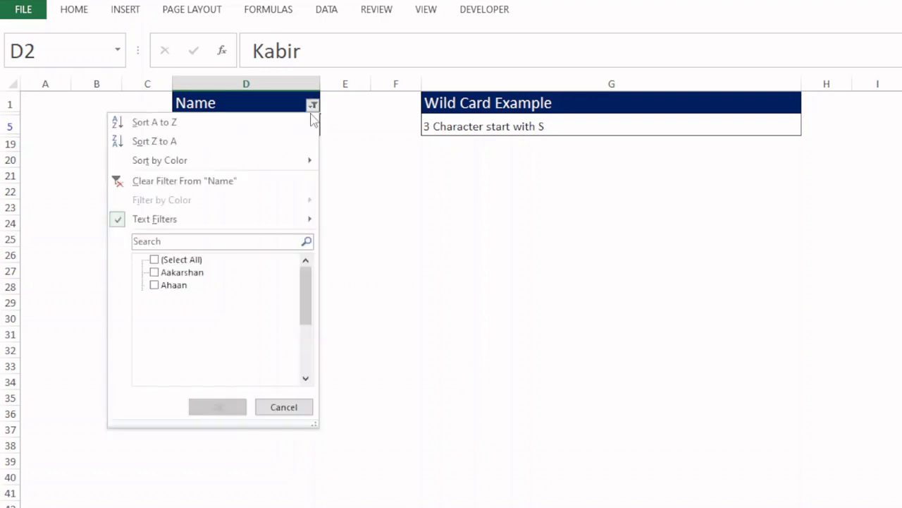
pyautogui.click(232, 182)
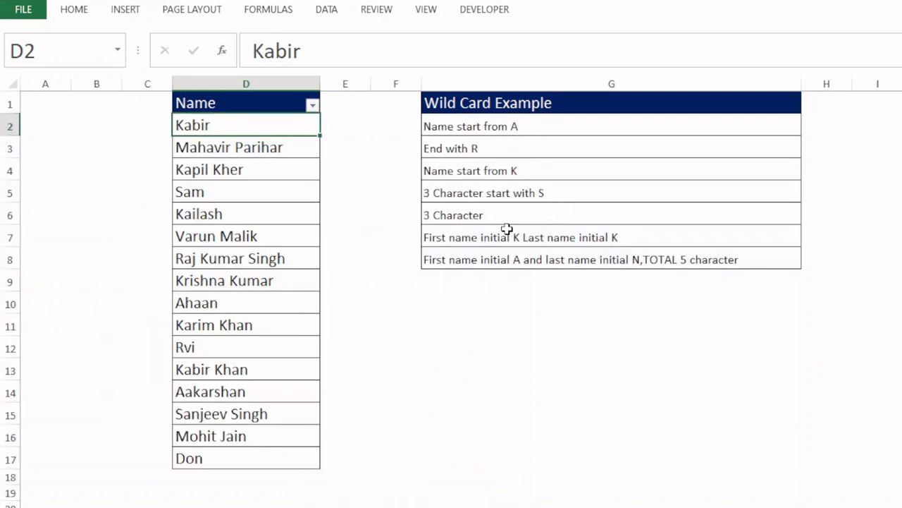
pyautogui.click(455, 209)
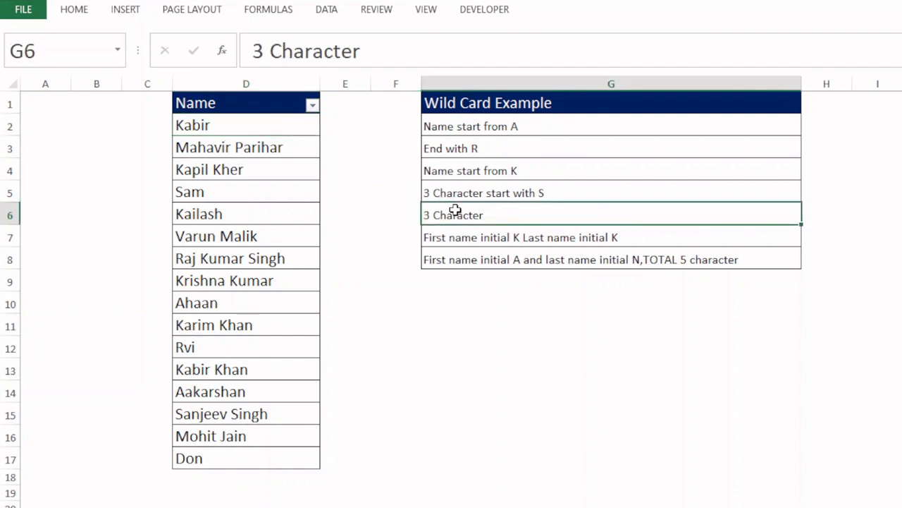
pyautogui.click(312, 107)
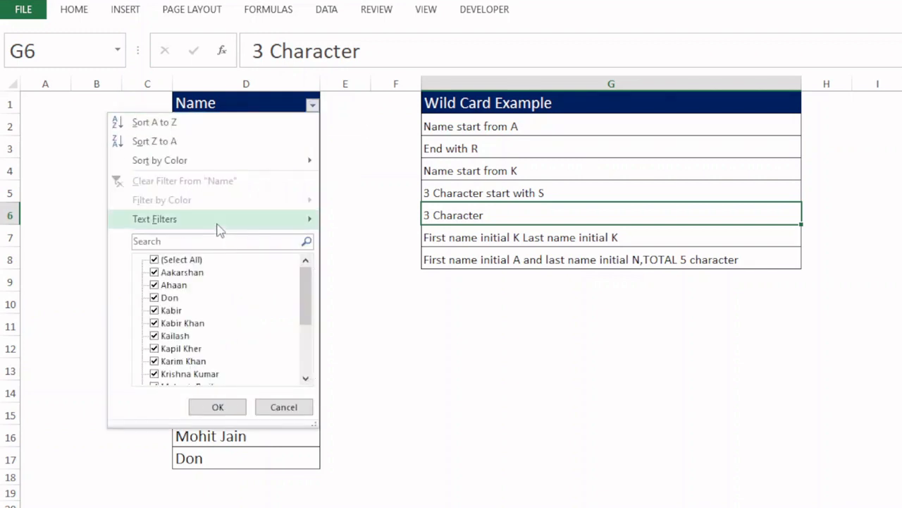
pyautogui.moveTo(218, 223)
pyautogui.click(411, 342)
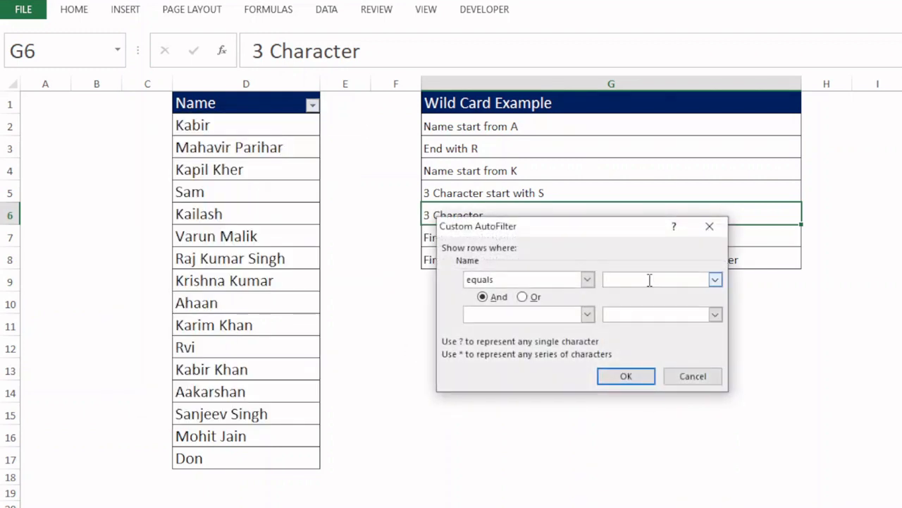
pyautogui.write('???')
pyautogui.press('Return')
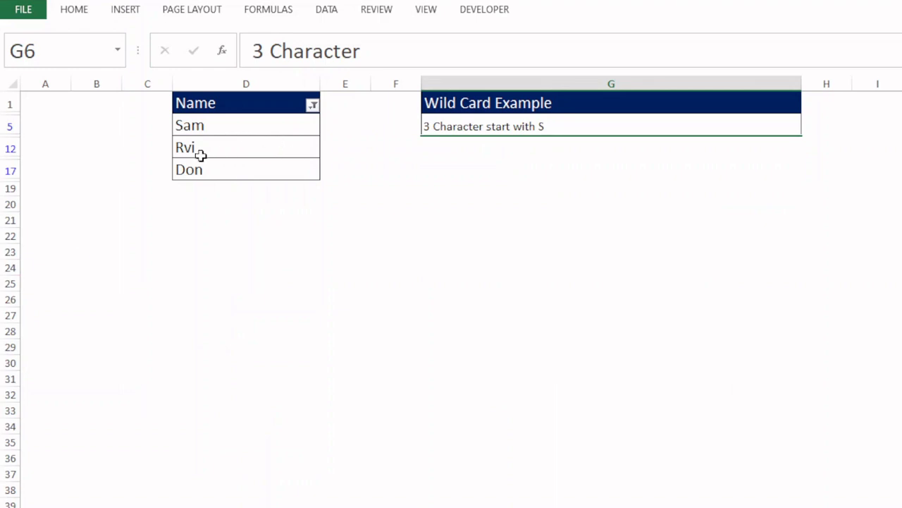
# Clear the three-character filter and filter the Name column for first and last names starting with K using the custom criterion equals k* k*
pyautogui.click(313, 105)
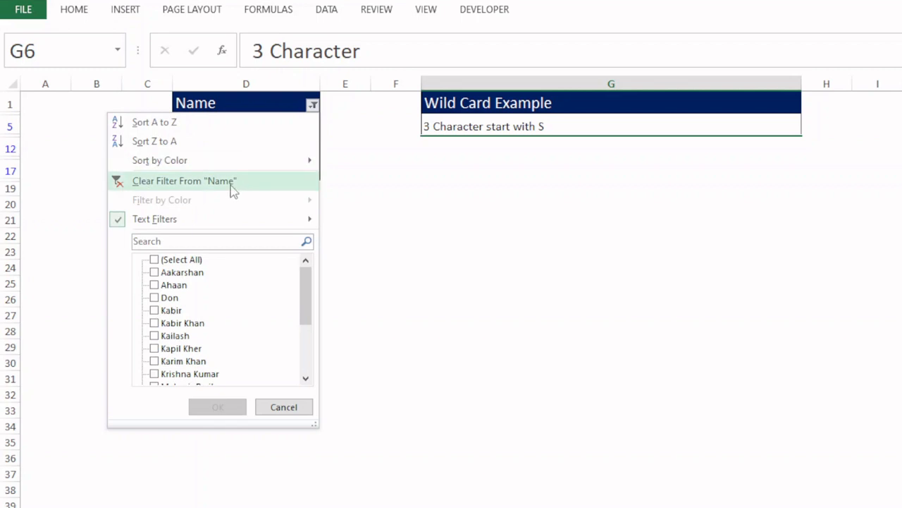
pyautogui.click(232, 186)
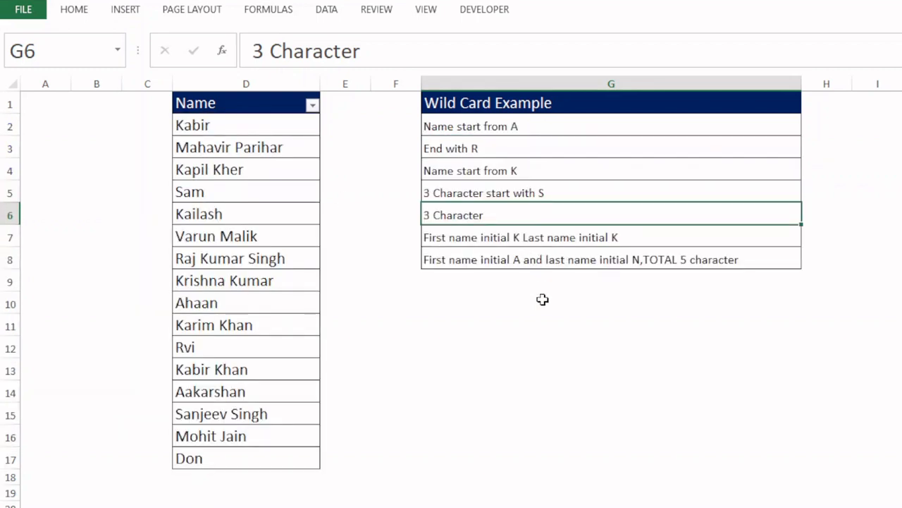
pyautogui.click(311, 104)
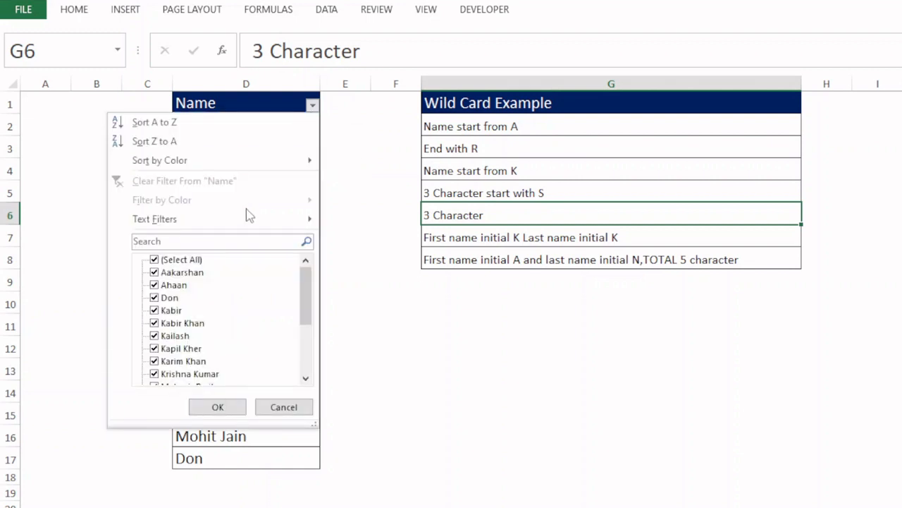
pyautogui.moveTo(228, 220)
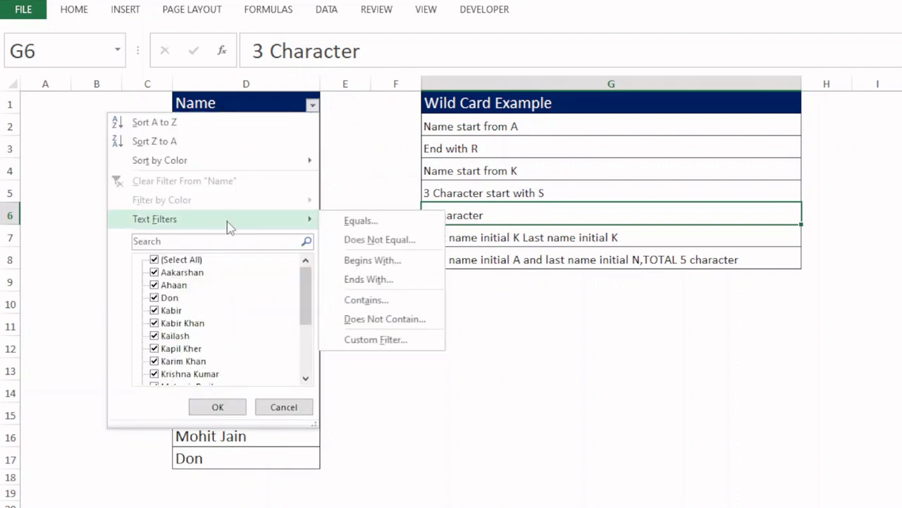
pyautogui.click(371, 339)
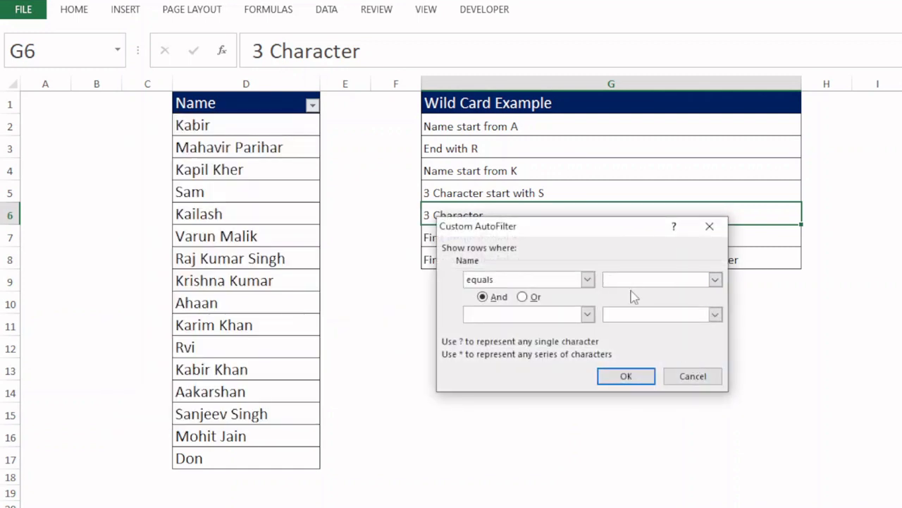
pyautogui.write('k* k*')
pyautogui.moveTo(591, 230); pyautogui.dragTo(601, 293)
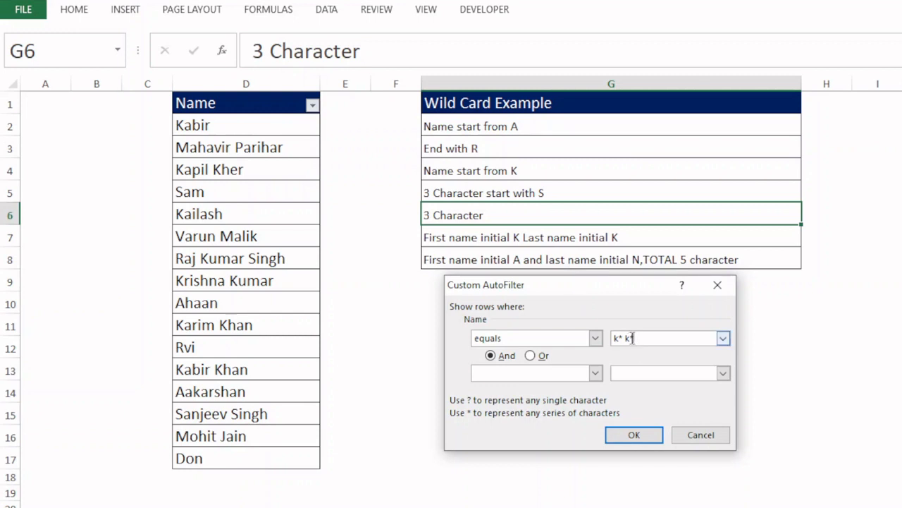
pyautogui.click(634, 435)
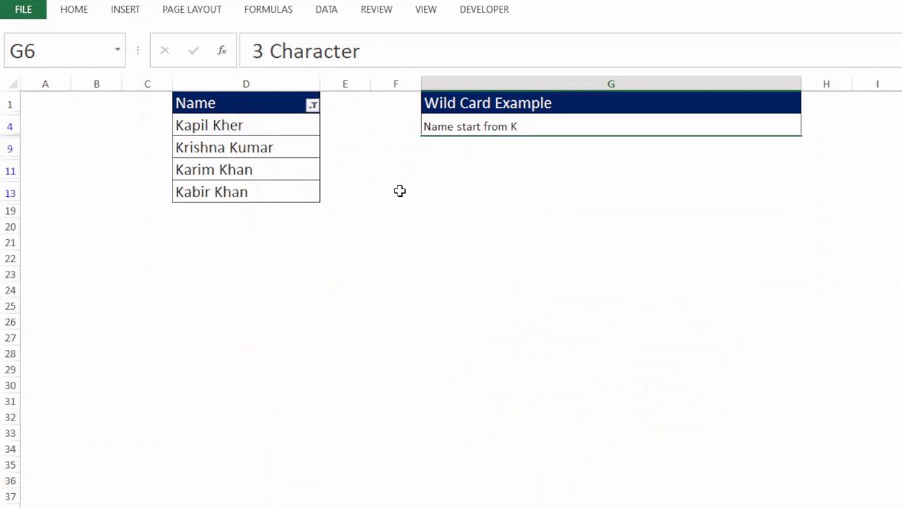
# Clear the double-K filter and filter the Name column for five-character names from A to N using the custom criterion equals a???n
pyautogui.click(313, 105)
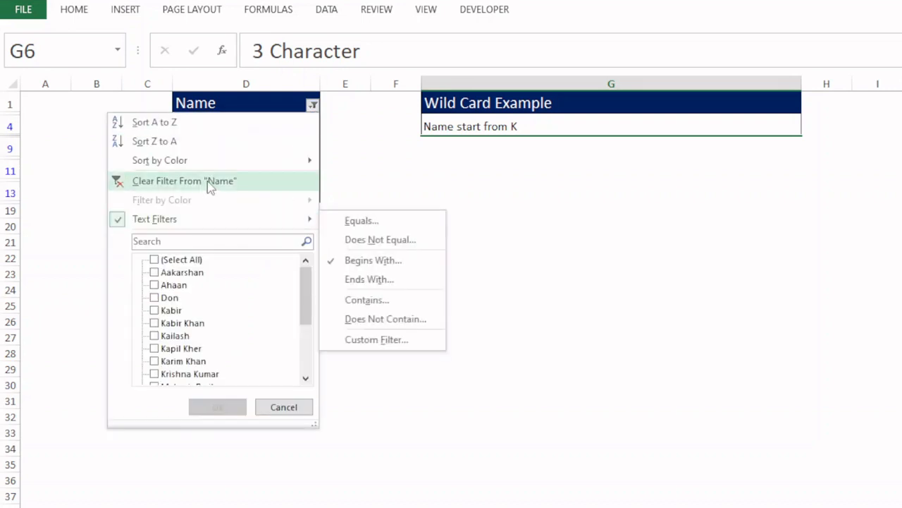
pyautogui.click(209, 185)
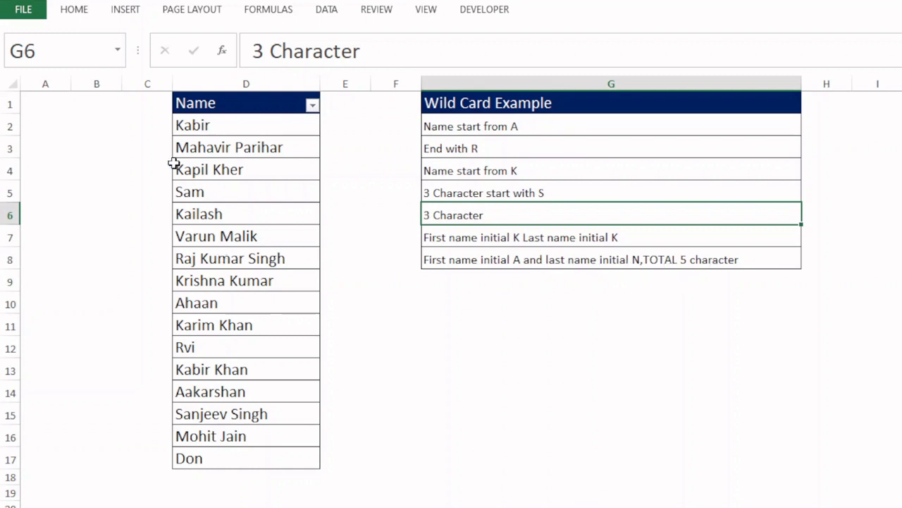
pyautogui.click(312, 106)
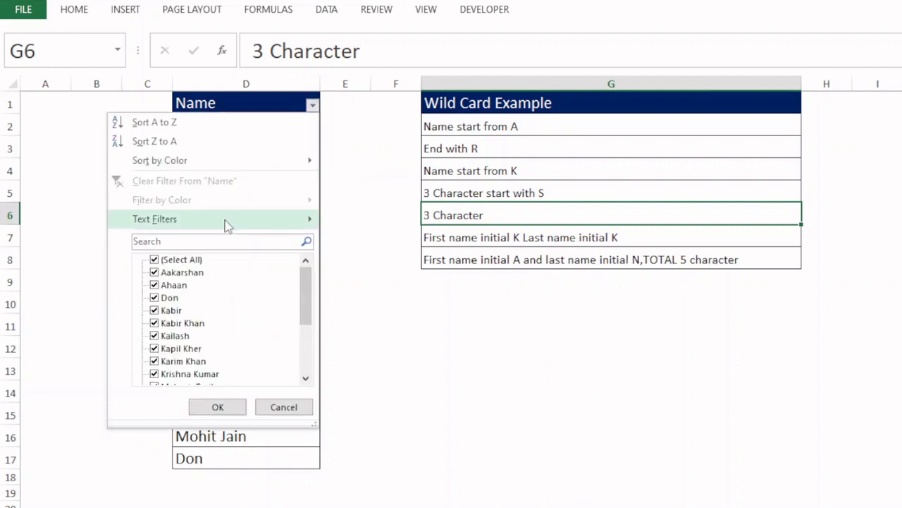
pyautogui.moveTo(229, 219)
pyautogui.click(409, 341)
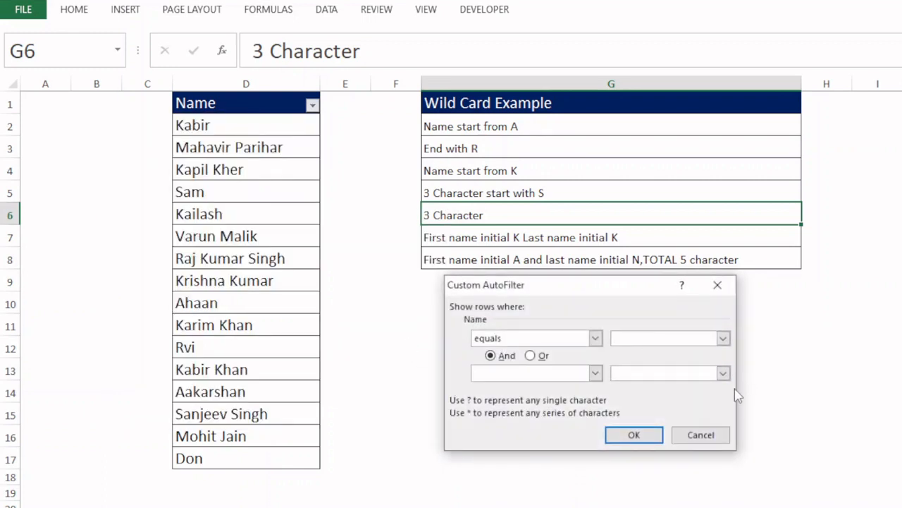
pyautogui.write('a')
pyautogui.write('???n')
pyautogui.press('Return')
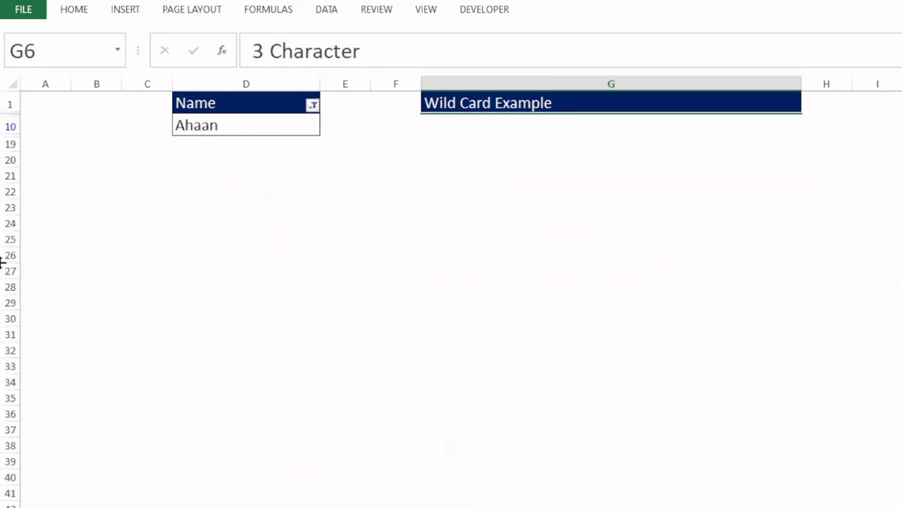
# Clear the a???n filter from the Name column to show all the names again
pyautogui.click(313, 105)
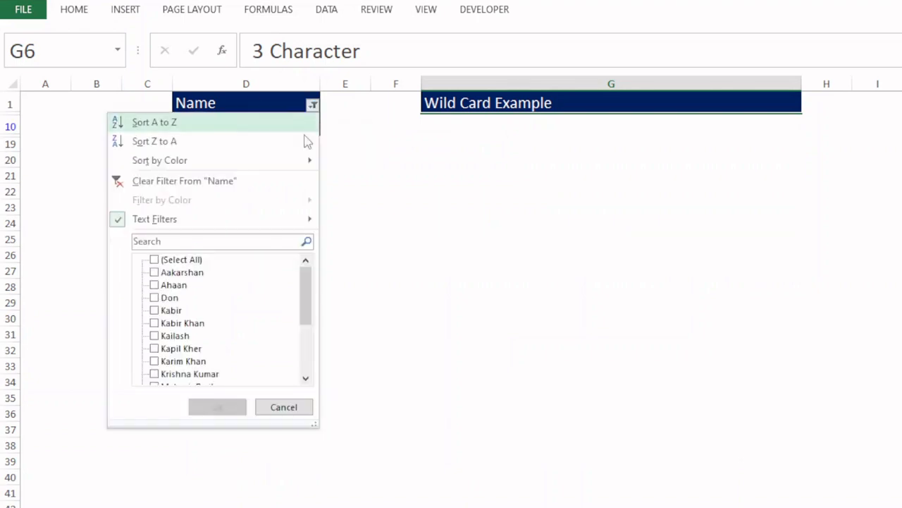
pyautogui.click(234, 182)
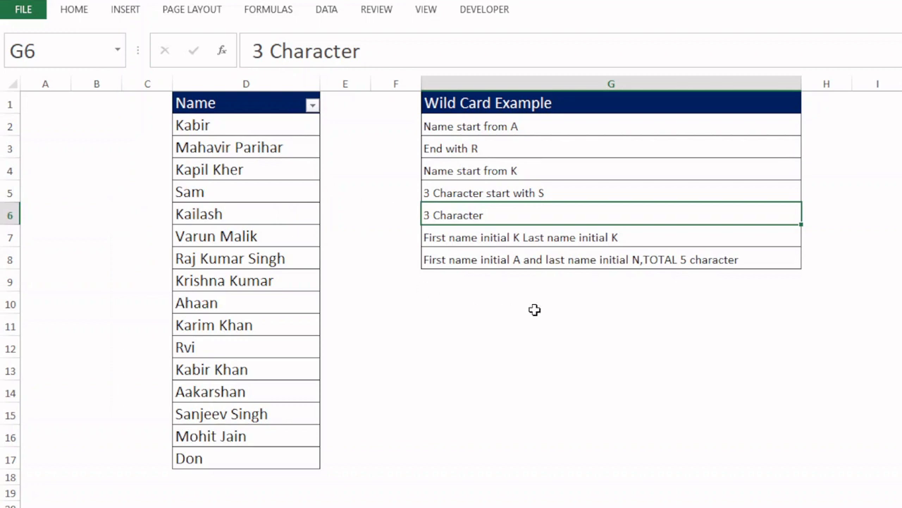